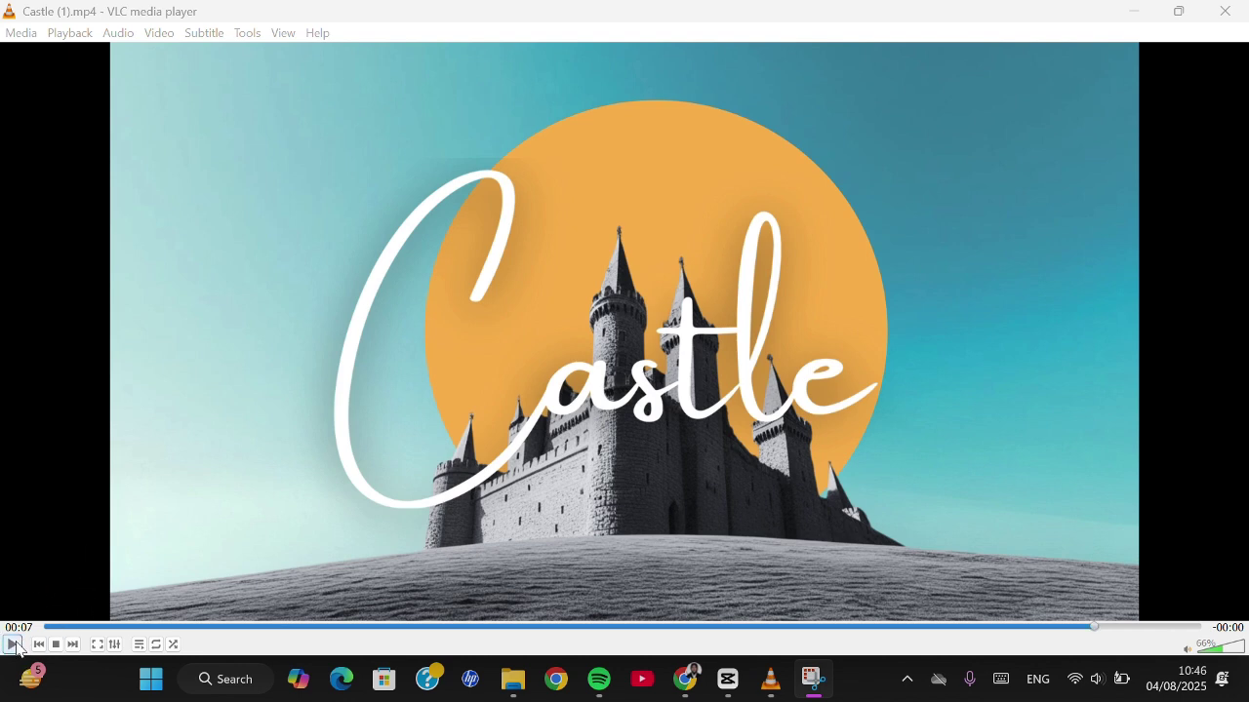
- Play the finished Castle video to the end as a preview of the target animation
left_click(15, 645)
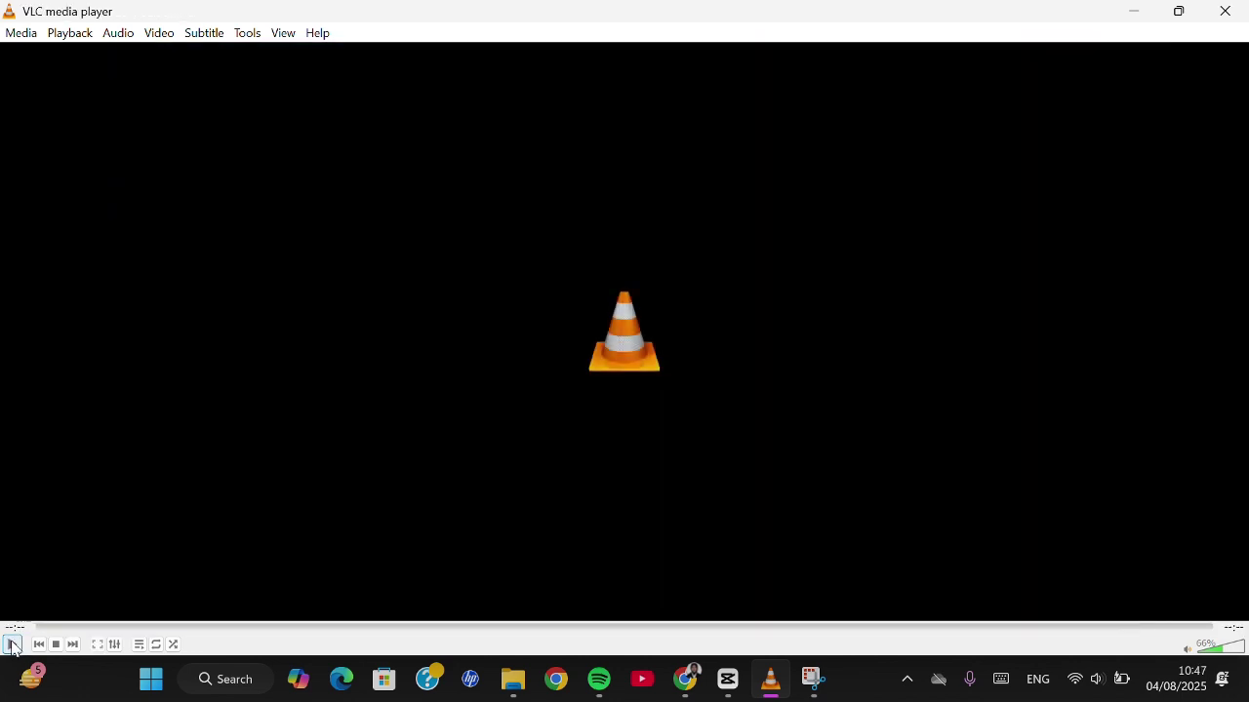
left_click(16, 645)
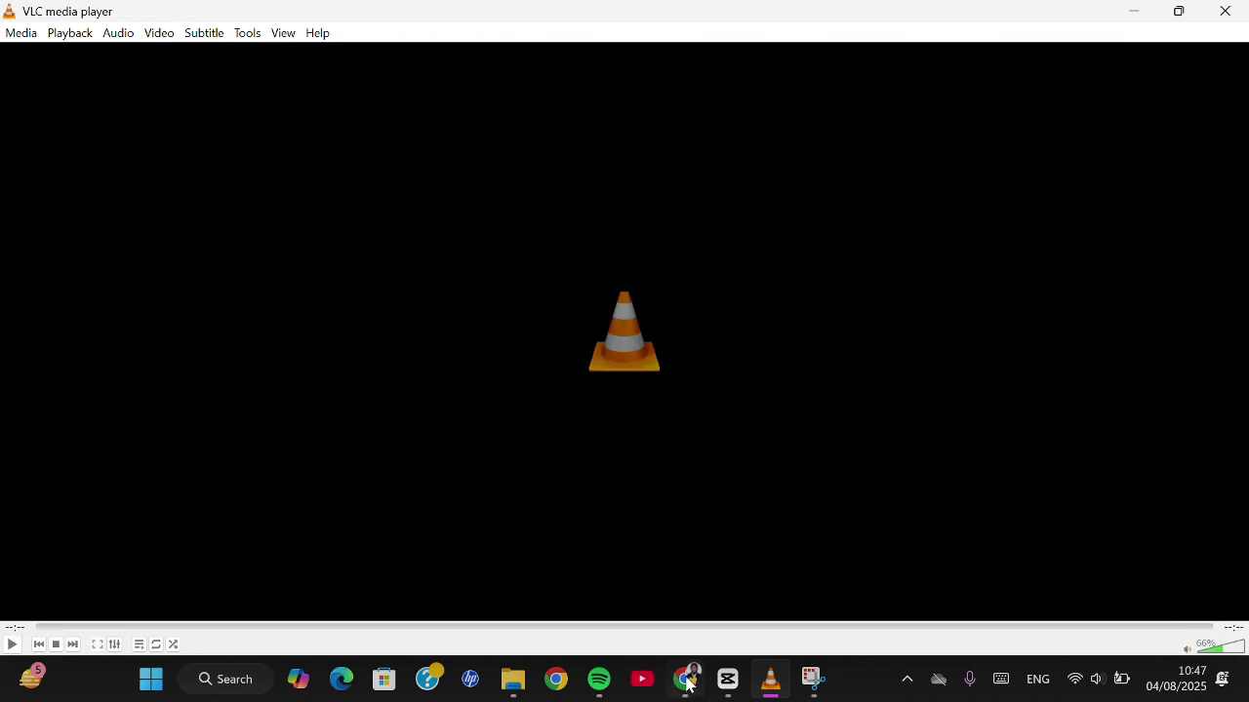
- Switch to the untitled Canva video design, add the uploaded castle-on-a-hill image and enlarge it to fill the page
mouse_move(686, 680)
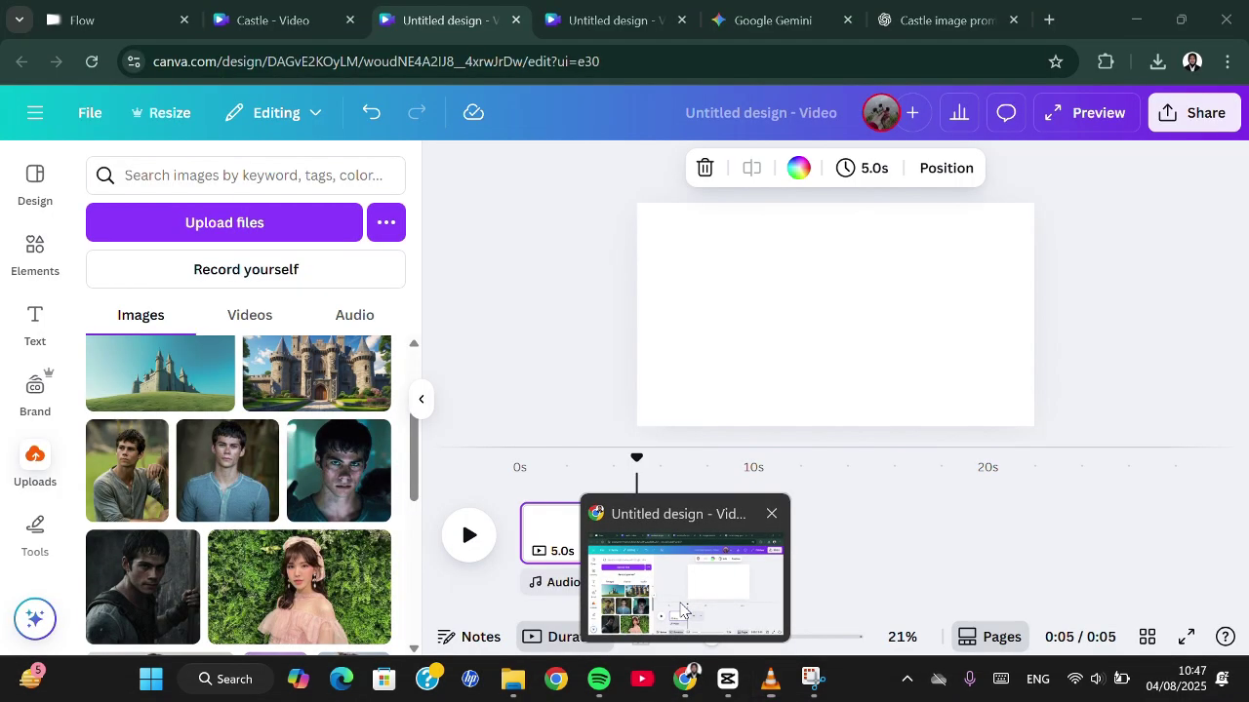
left_click(686, 595)
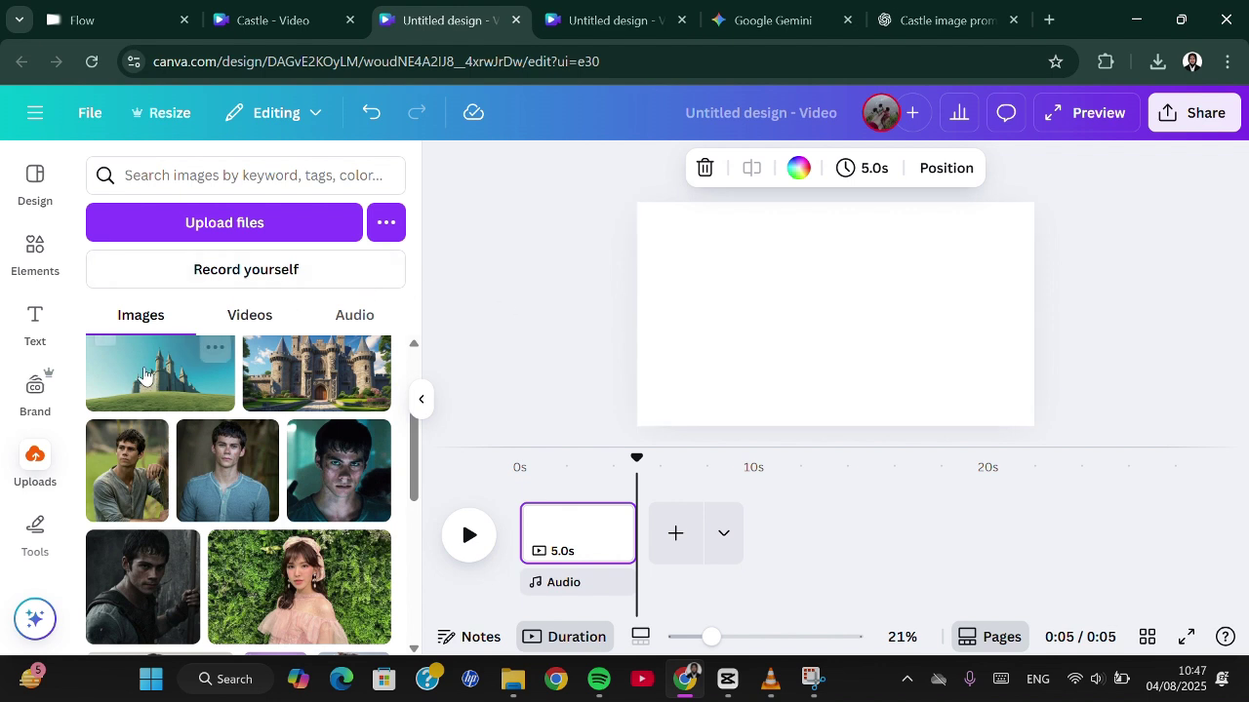
scroll(132, 370, "up", 1)
left_click_drag(154, 422, 692, 250)
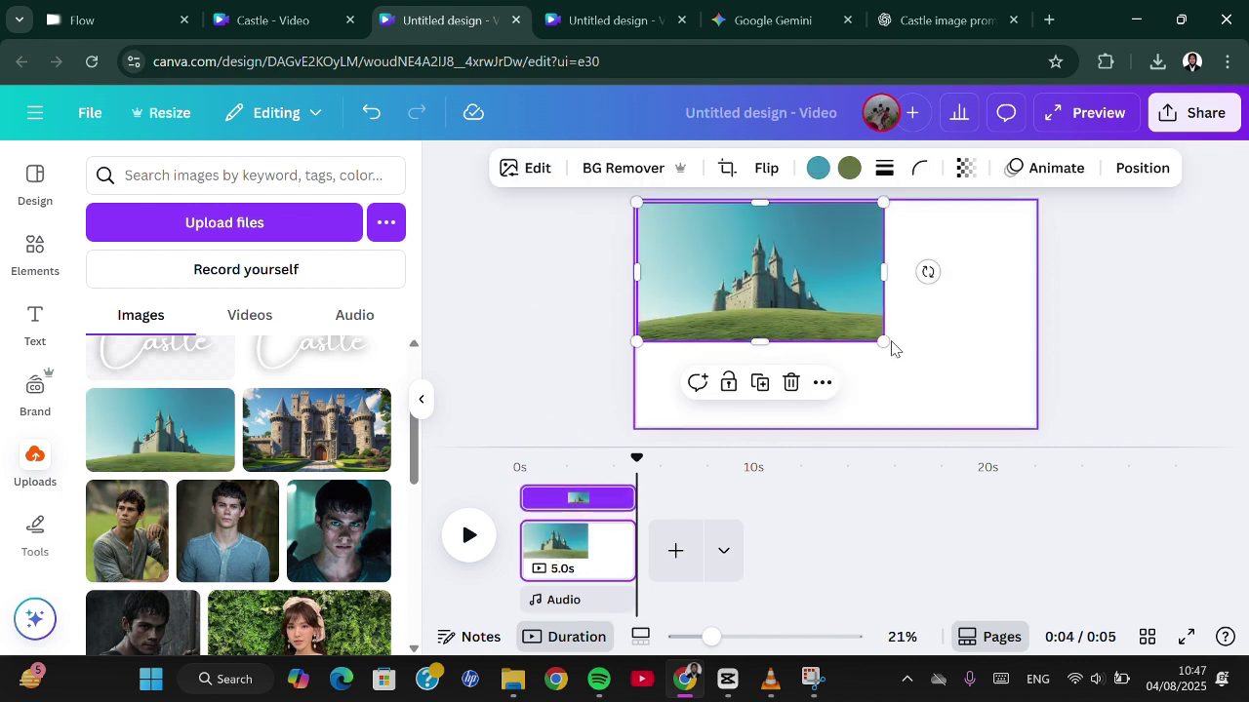
left_click_drag(890, 346, 1047, 414)
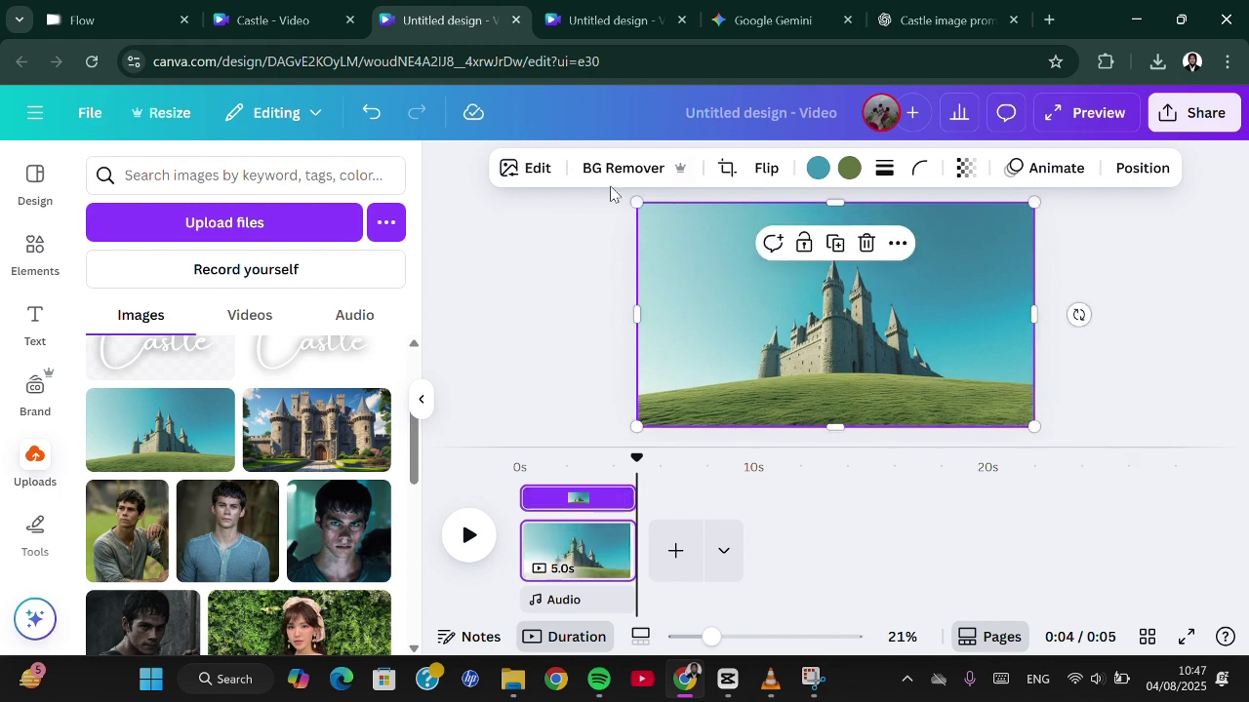
- Separate the castle and hill from the image using Magic Grab with the Foreground selection
left_click(534, 171)
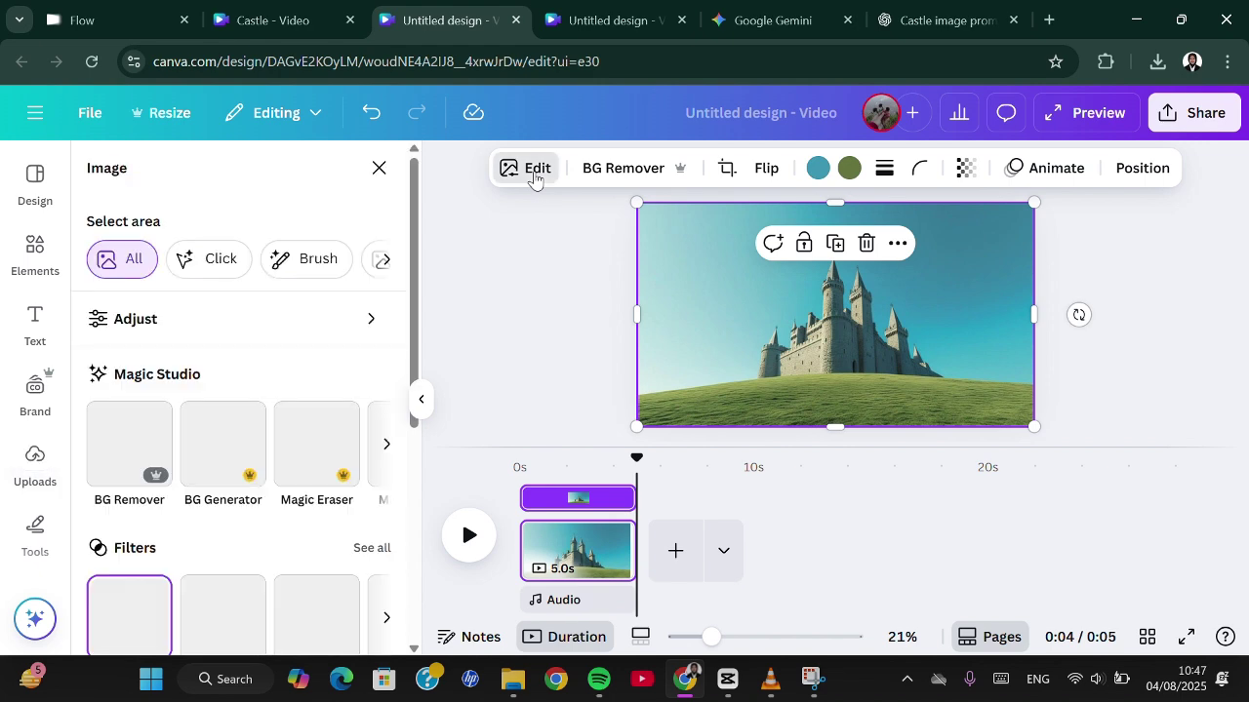
scroll(325, 458, "right", 2)
left_click(325, 458)
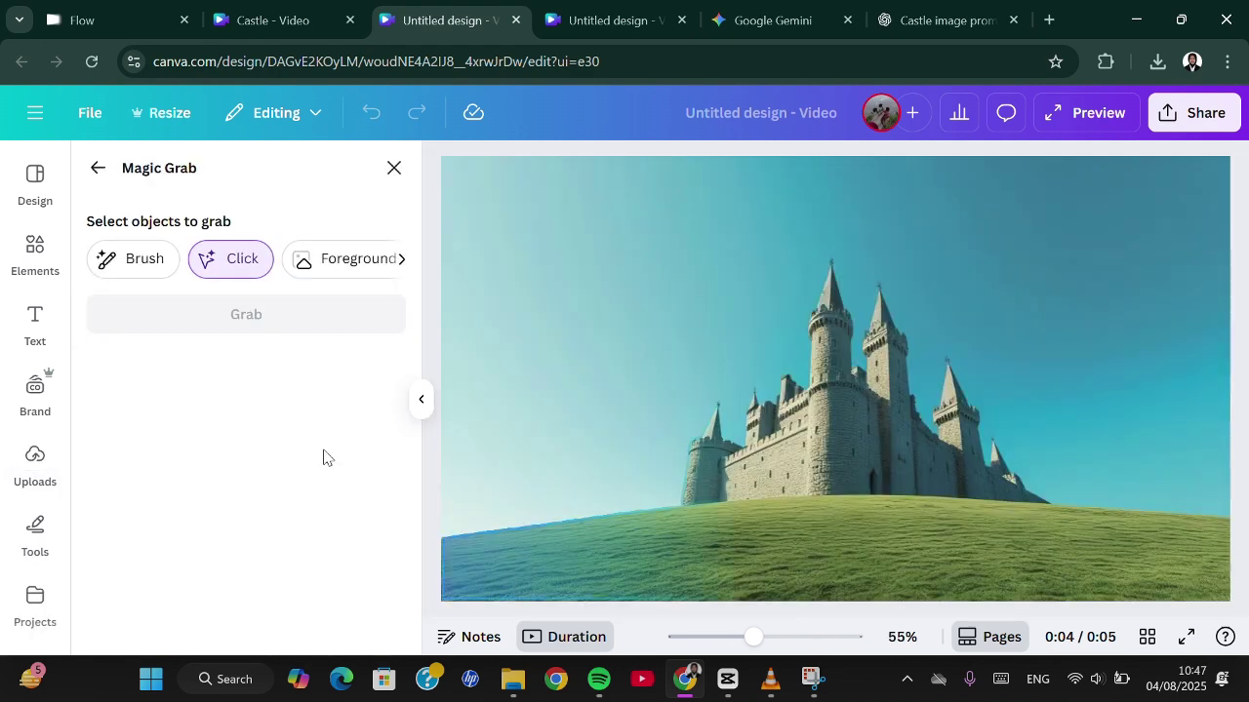
left_click(323, 264)
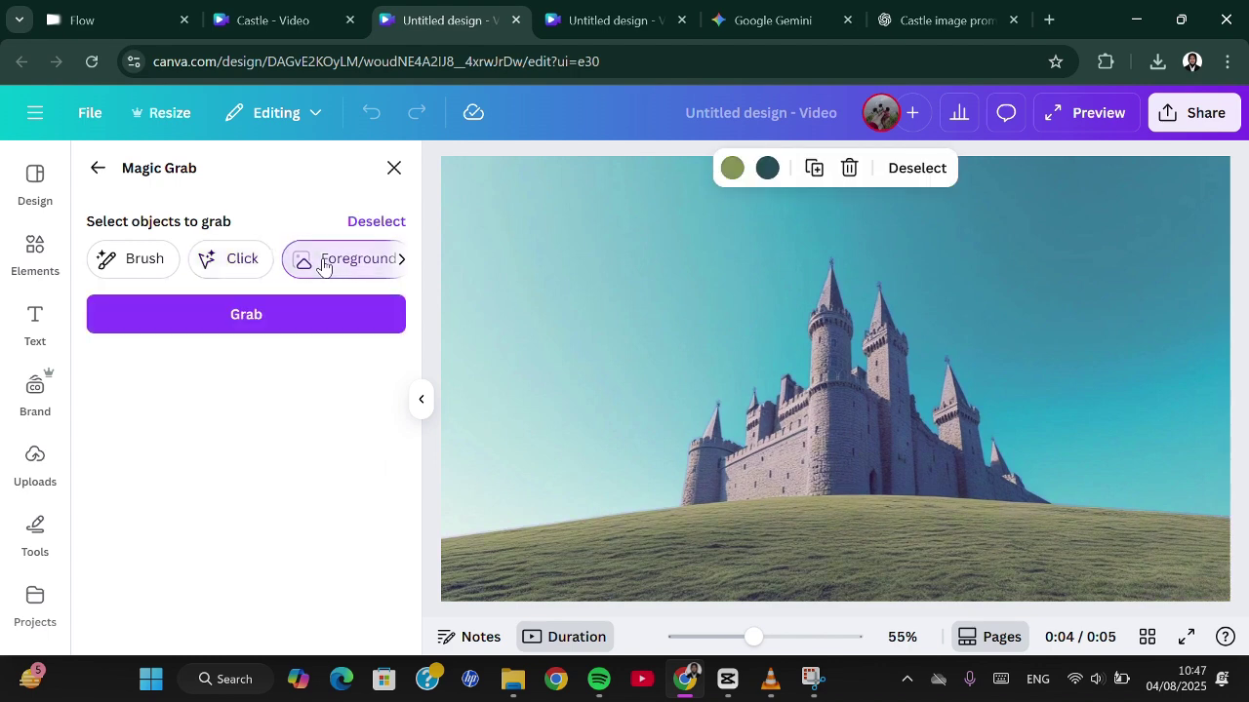
left_click(340, 314)
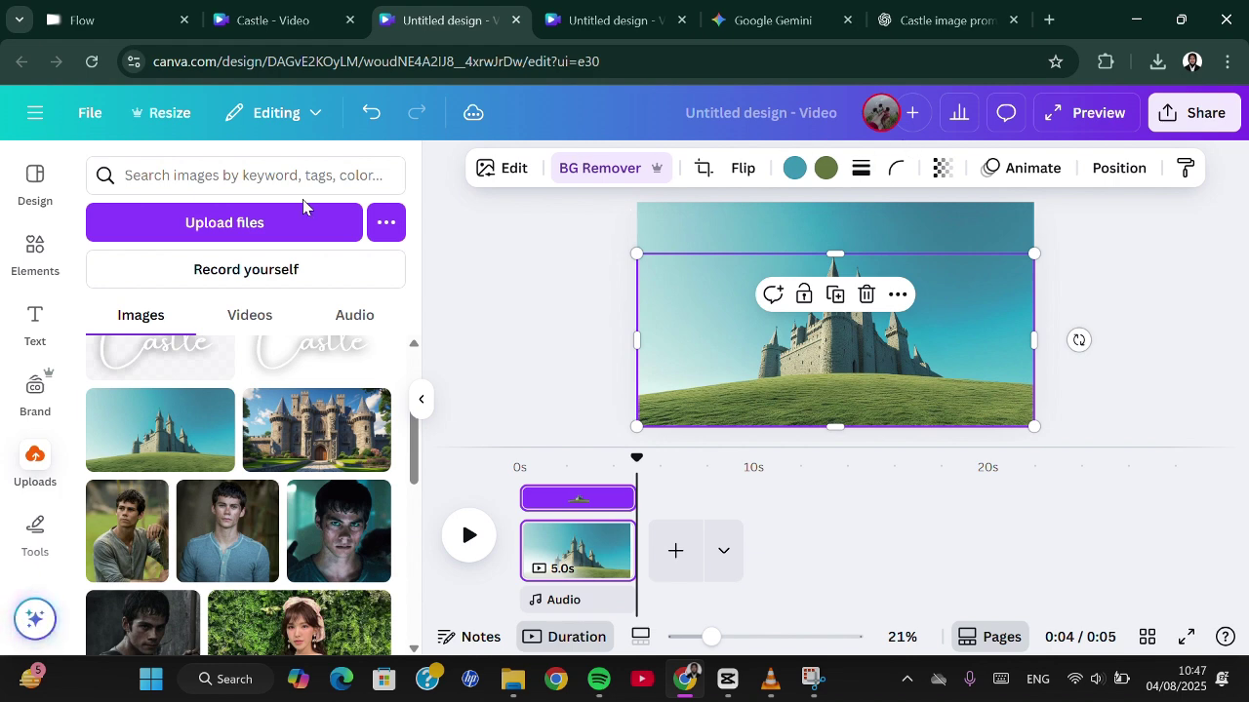
- Add a circle shape to the page and fill it with the brand kit's orange
left_click(36, 252)
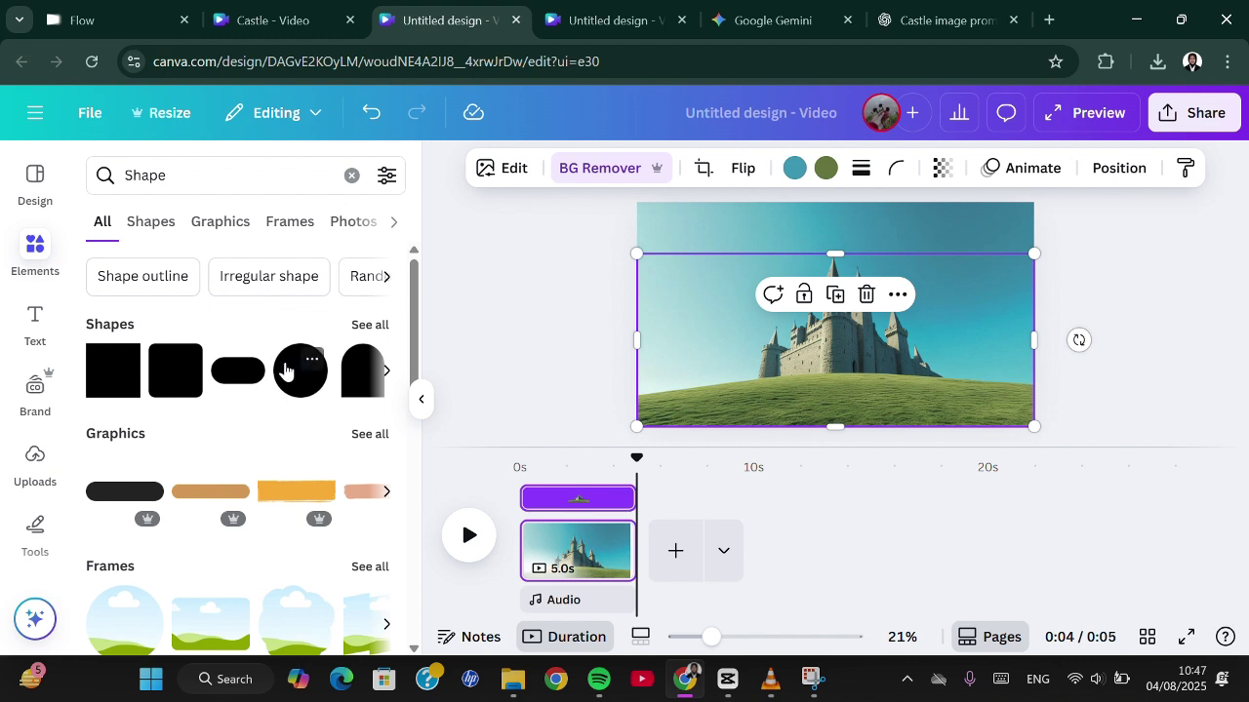
left_click(283, 370)
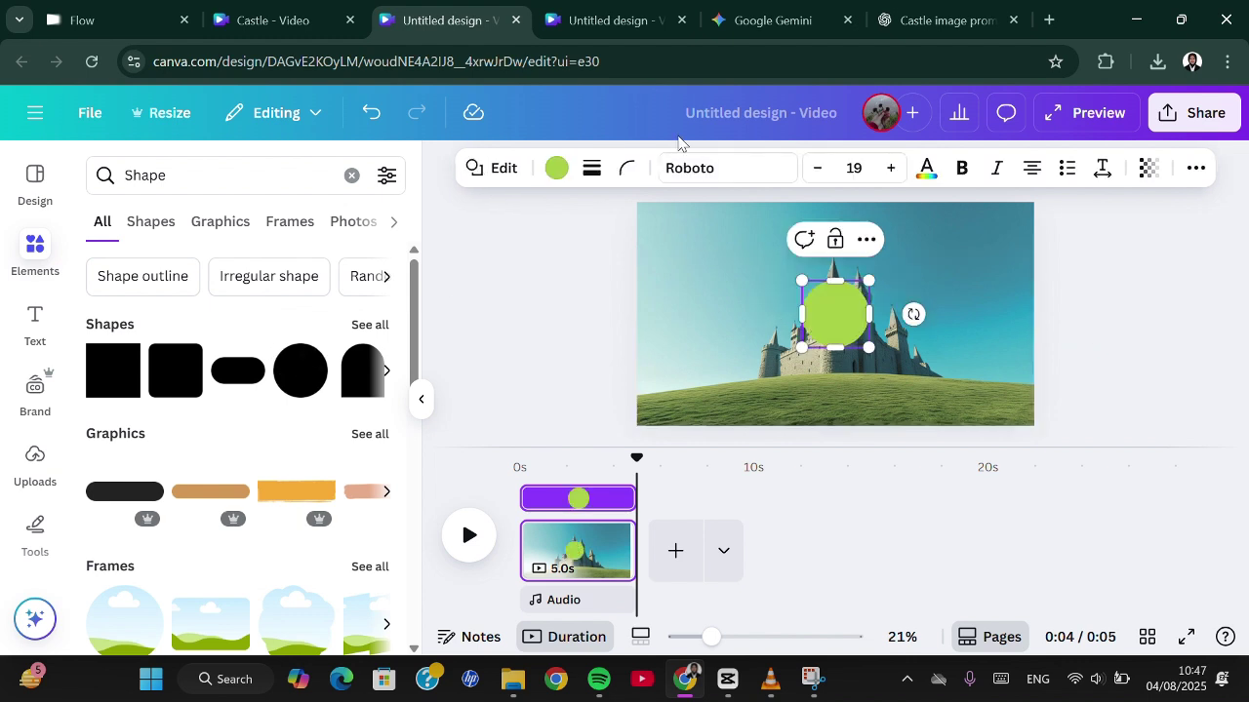
left_click(556, 167)
left_click(237, 439)
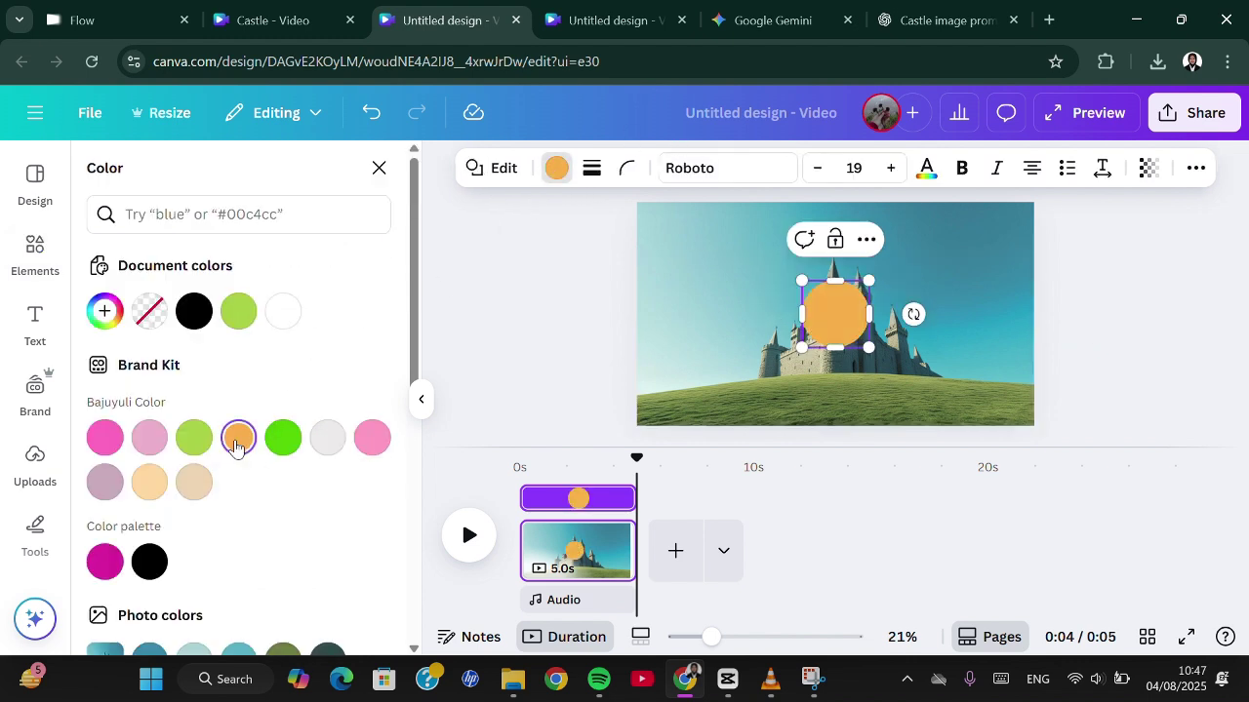
- Send the orange circle backward one layer so it sits behind the castle cutout
right_click(547, 528)
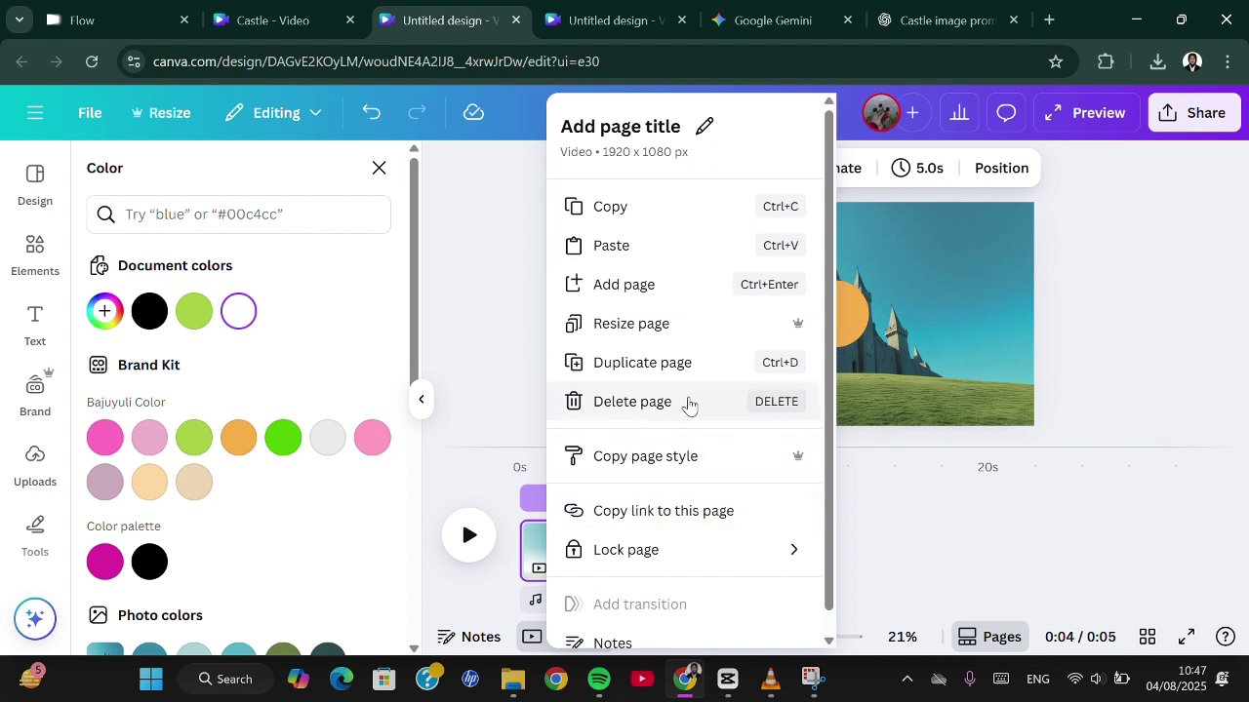
left_click(905, 488)
left_click(858, 357)
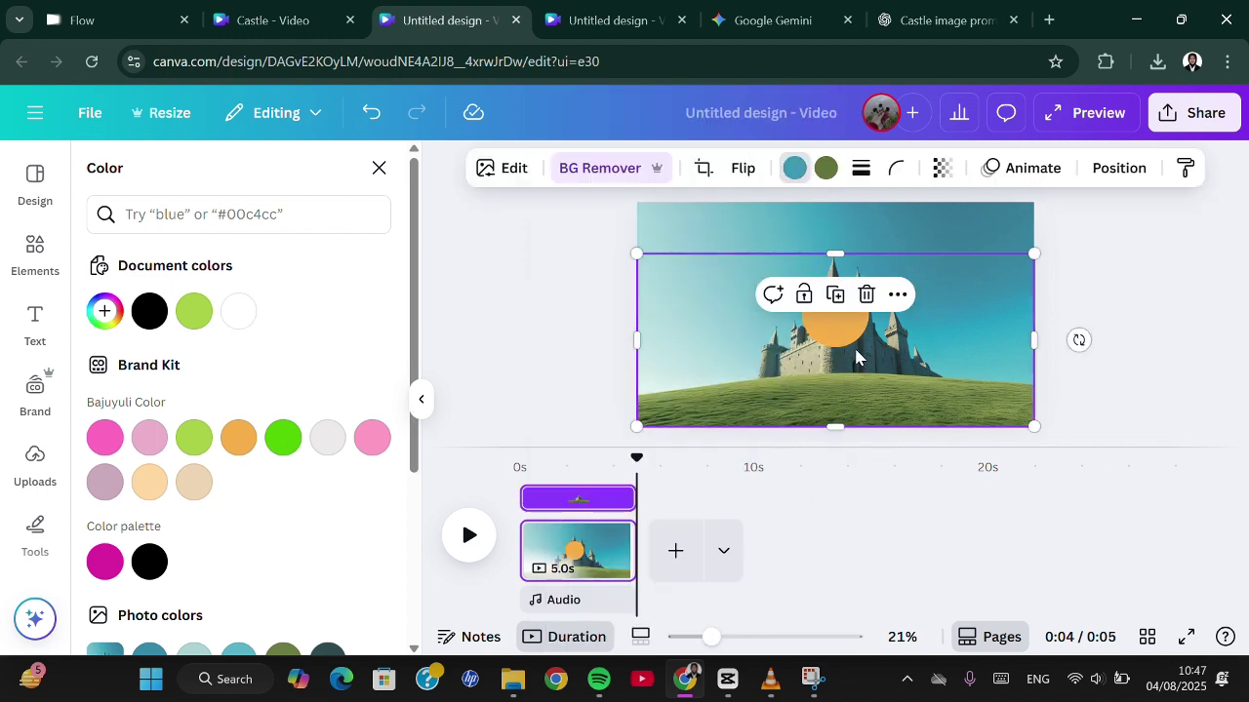
right_click(832, 336)
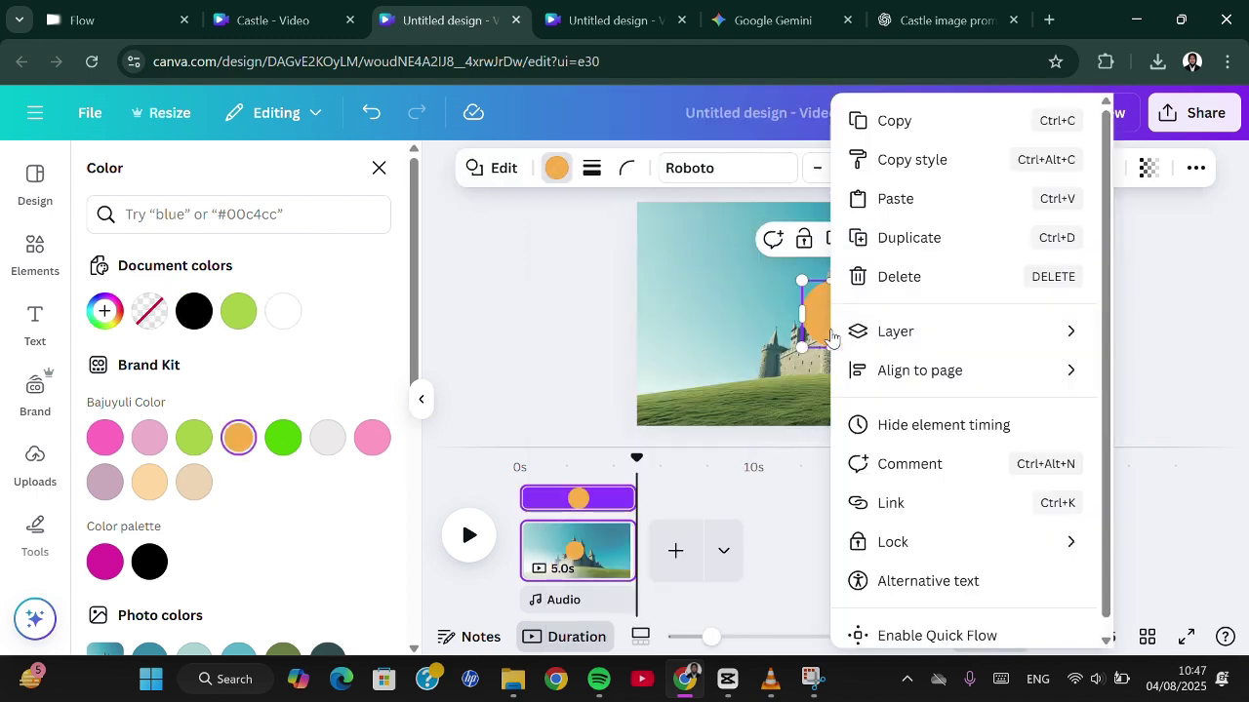
mouse_move(830, 330)
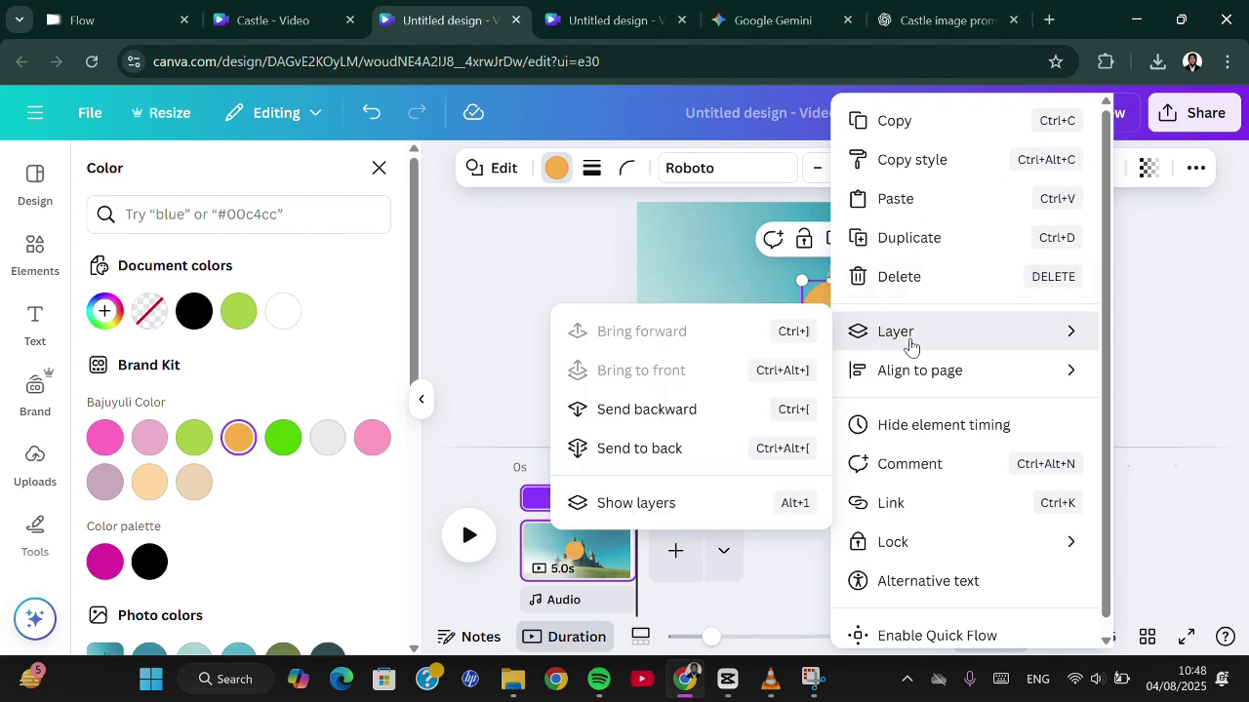
left_click(668, 414)
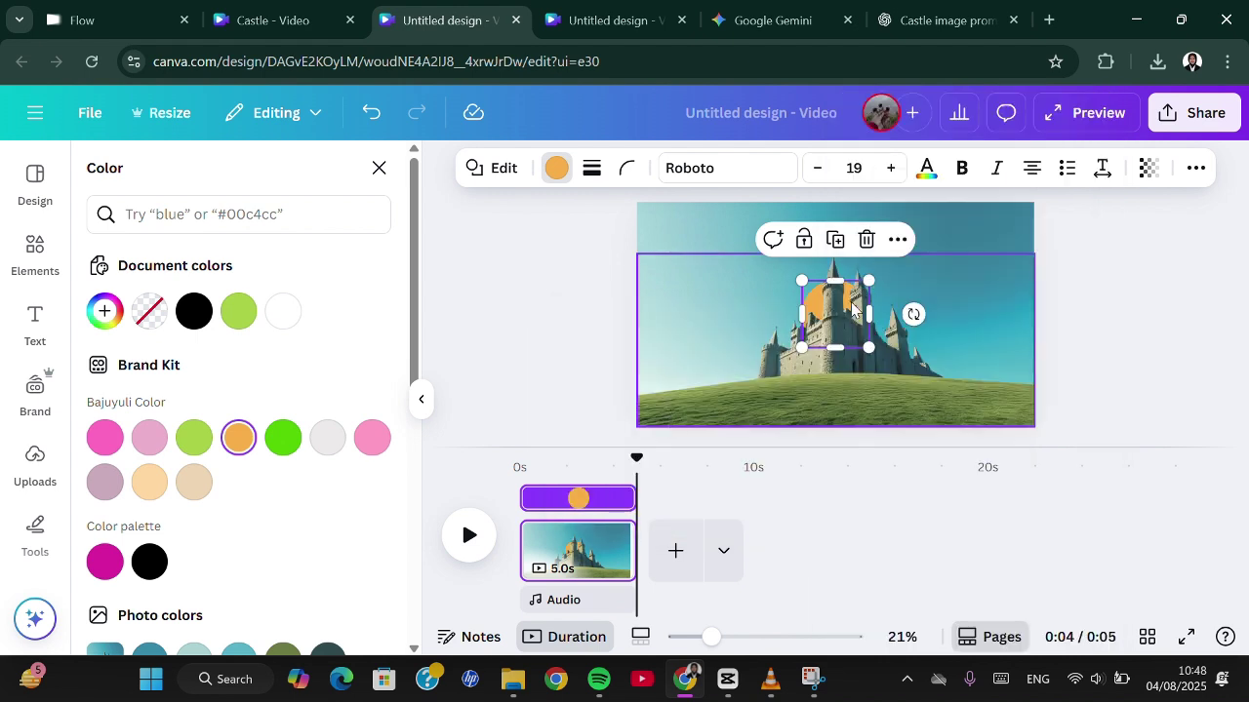
- Move the orange circle down until it is hidden behind the castle and hill, and duplicate the page
left_click_drag(842, 315, 843, 364)
right_click(566, 553)
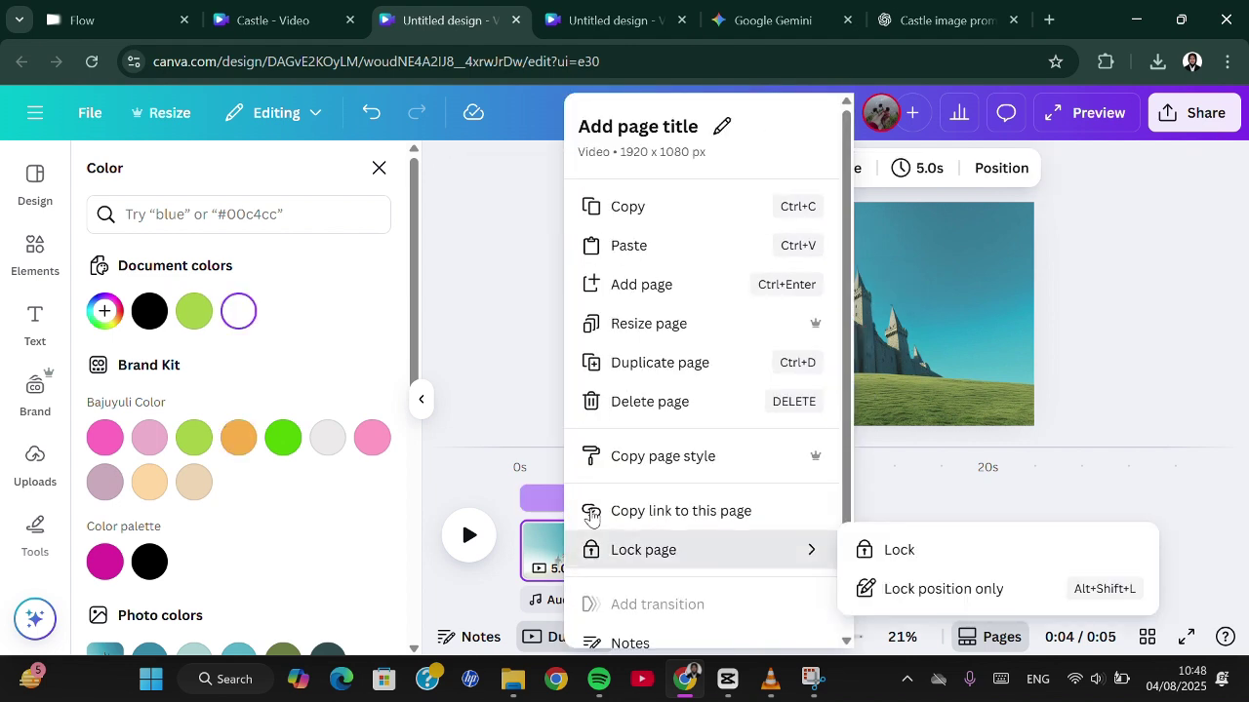
left_click(634, 365)
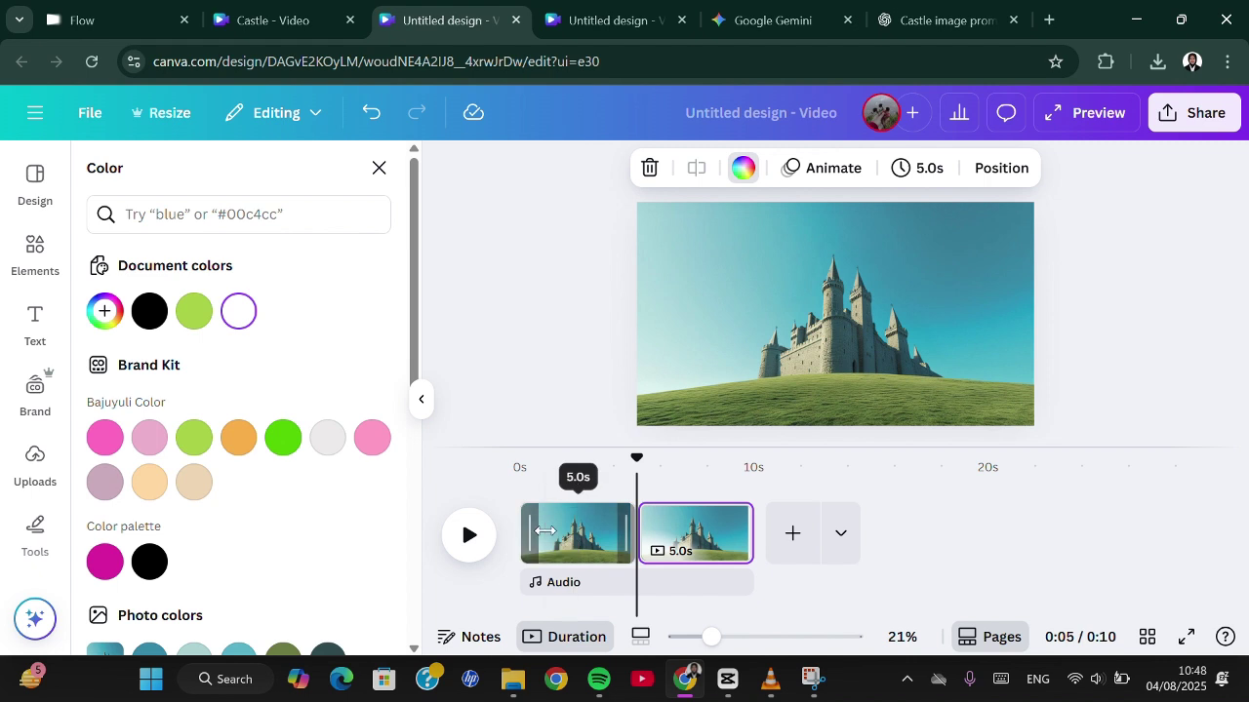
- Apply the Ink animation on enter with the Flow style to the castle cutout on the first page
left_click(579, 517)
key("ctrl+v")
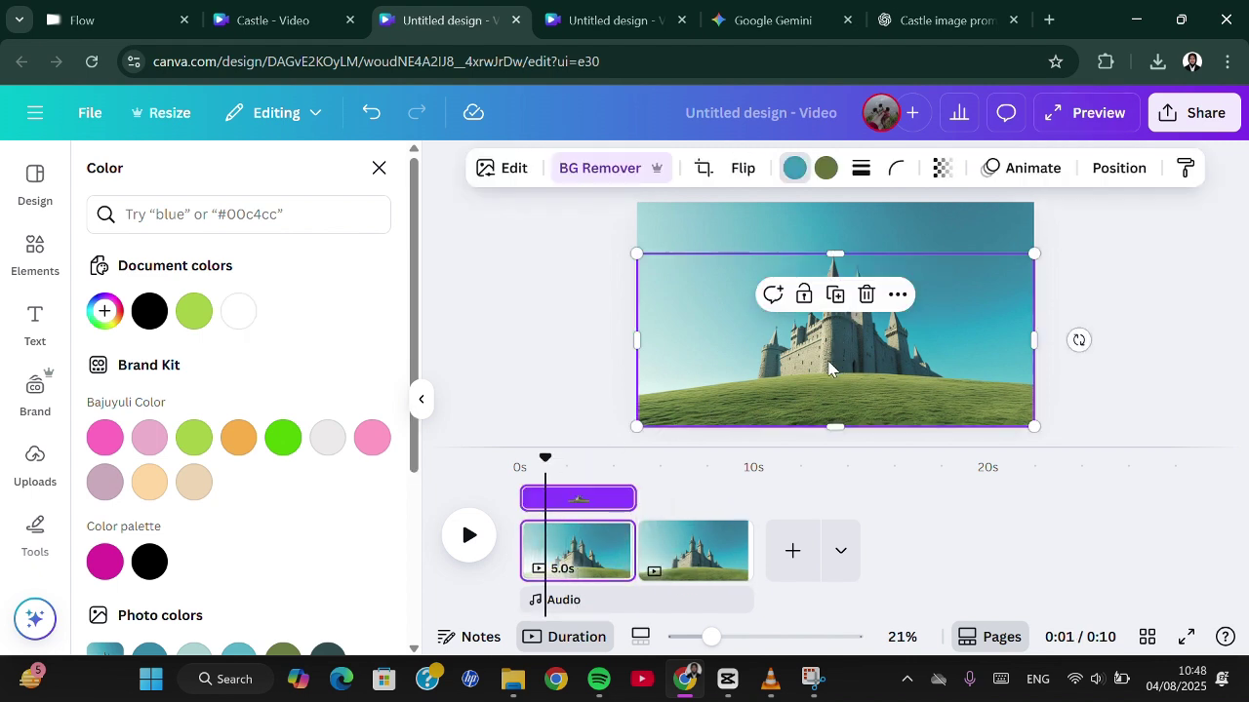
left_click(1024, 167)
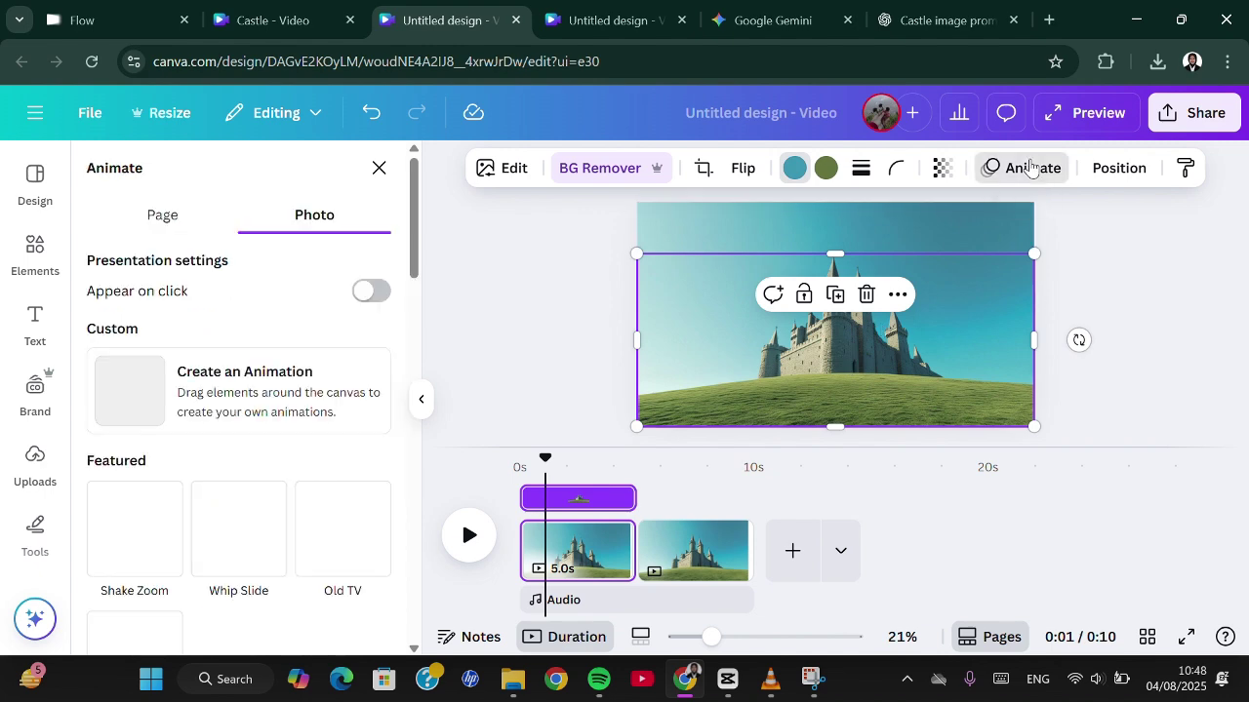
scroll(337, 432, "down", 2)
scroll(336, 432, "down", 4)
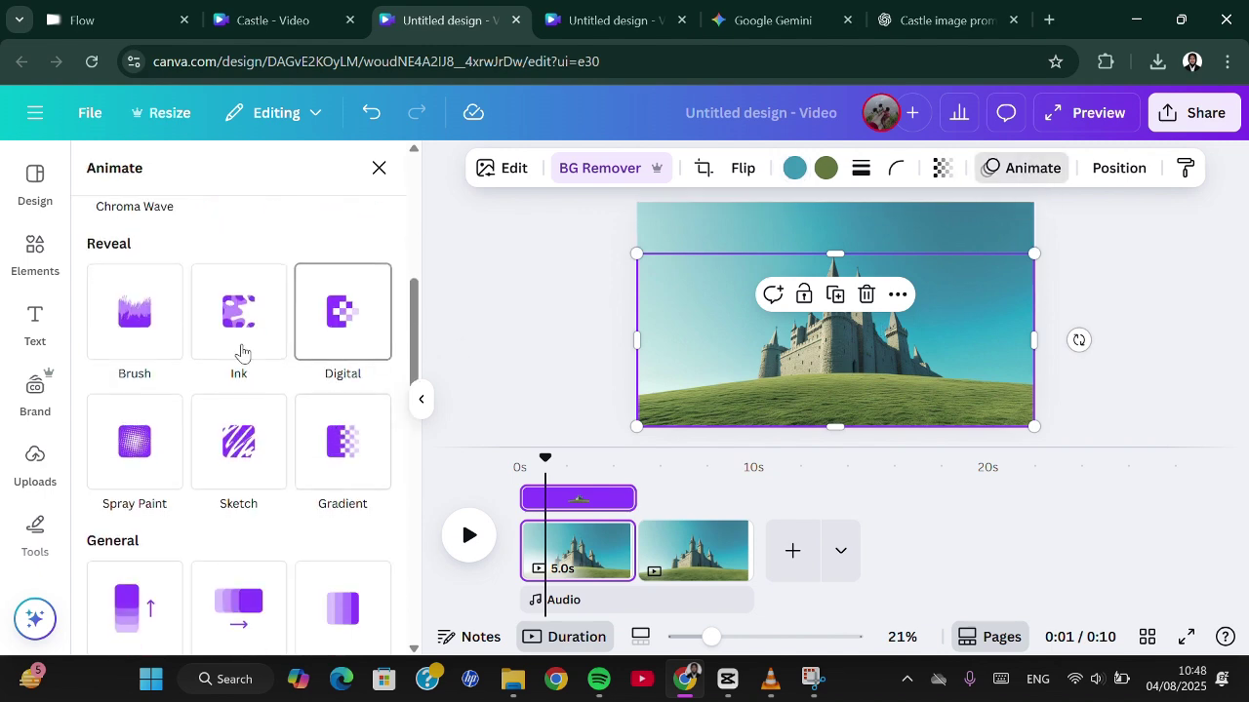
left_click(234, 330)
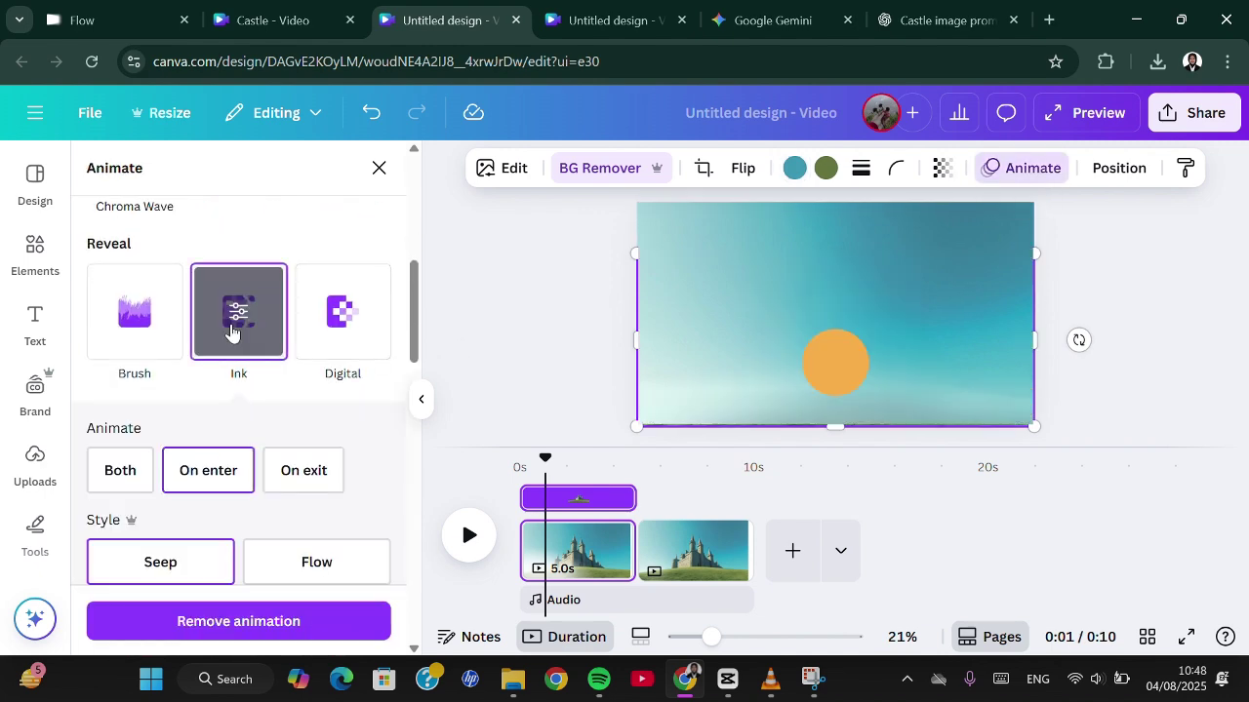
scroll(293, 495, "down", 1)
left_click(305, 488)
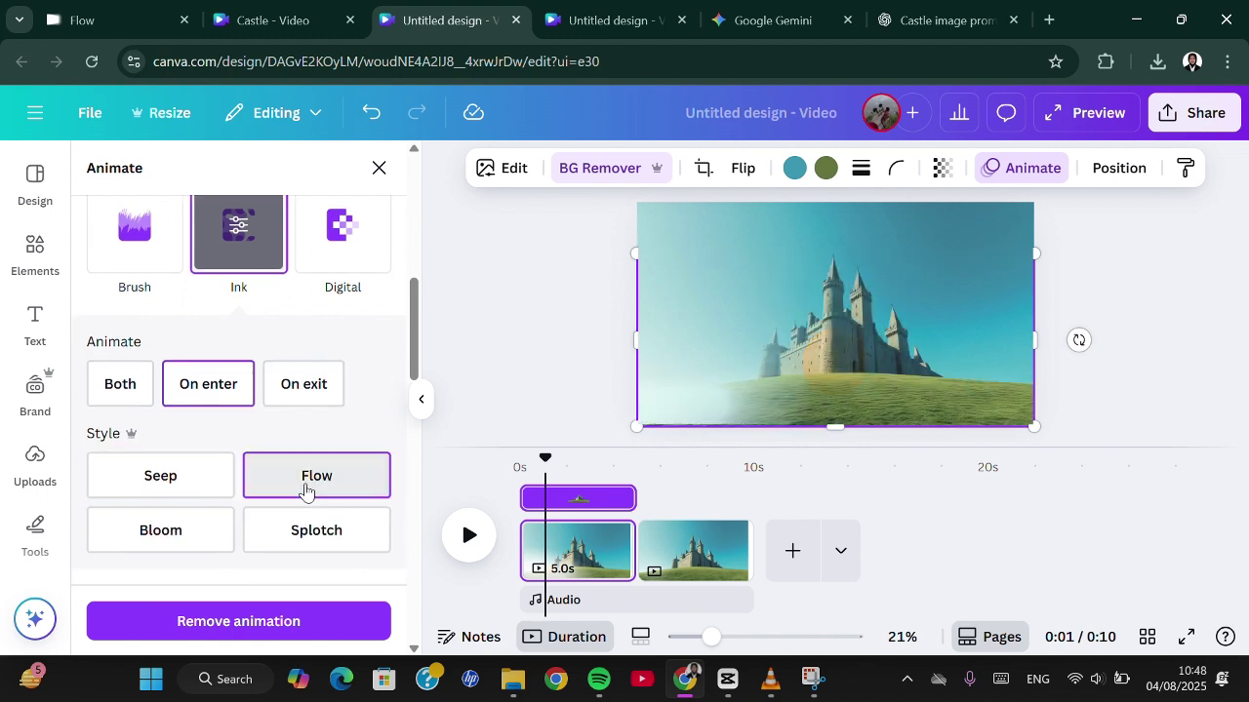
- Apply the Ink animation on enter with the Seep style to the first page's background image
left_click(689, 303)
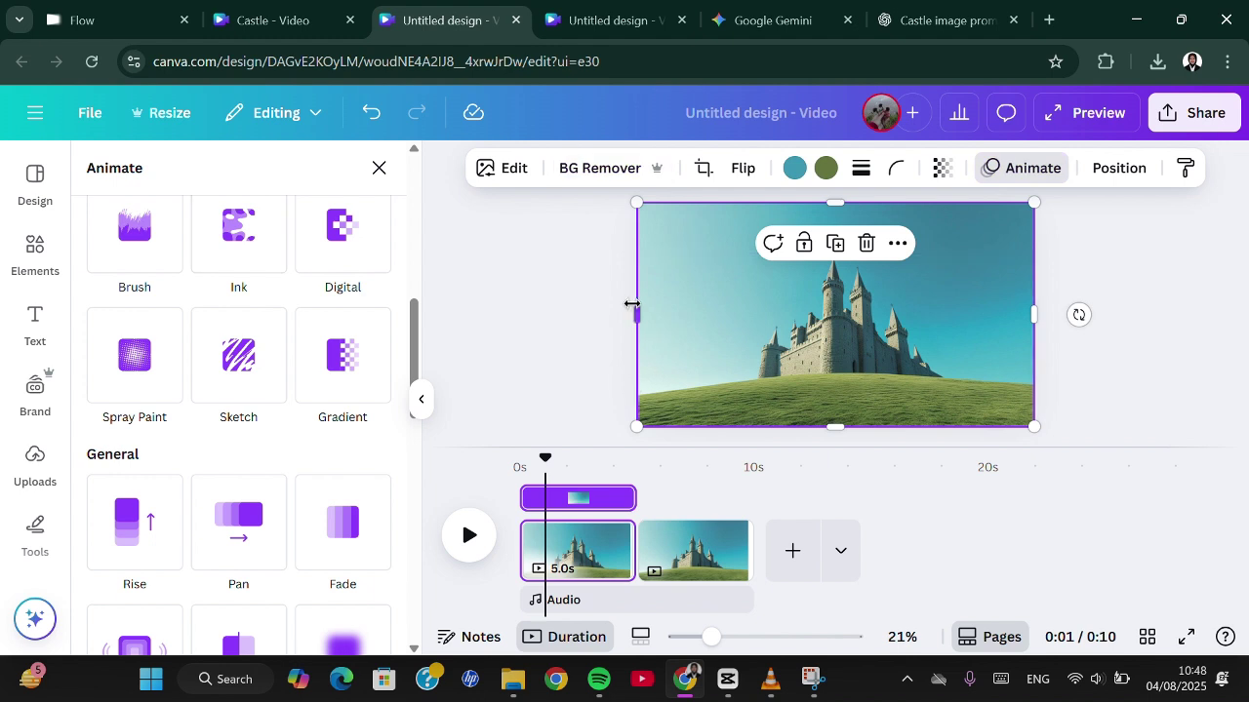
mouse_move(576, 503)
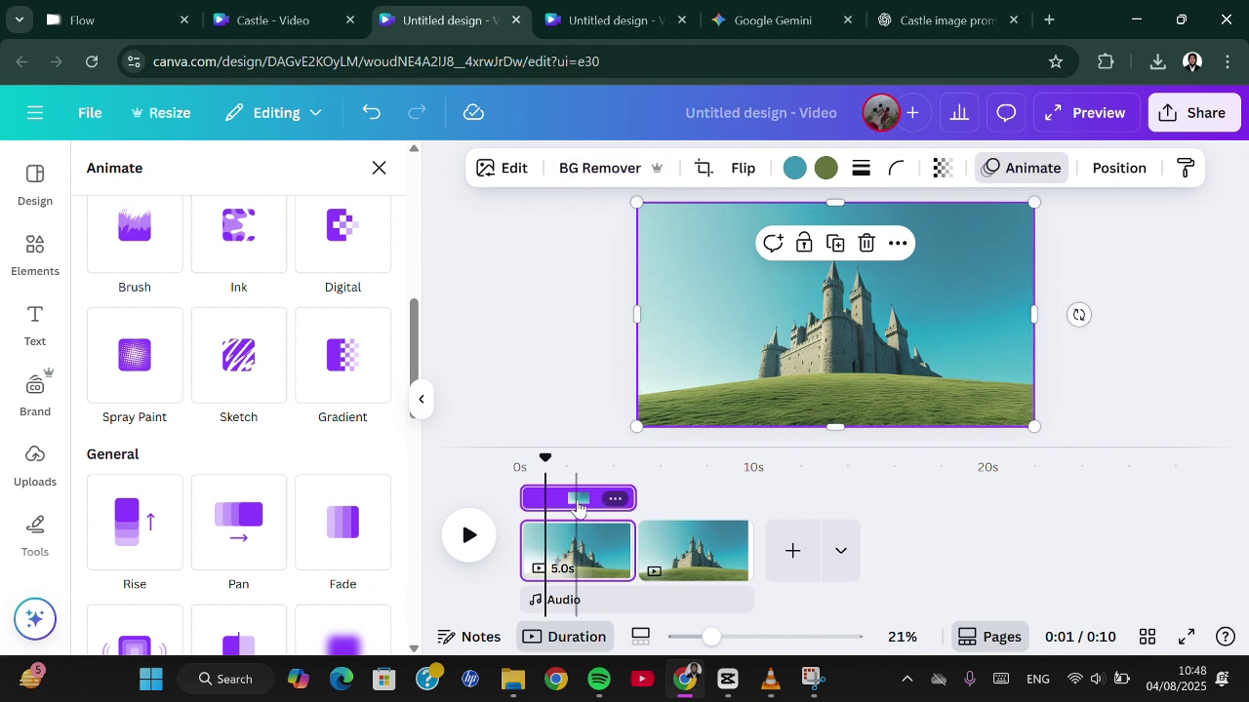
left_click(240, 256)
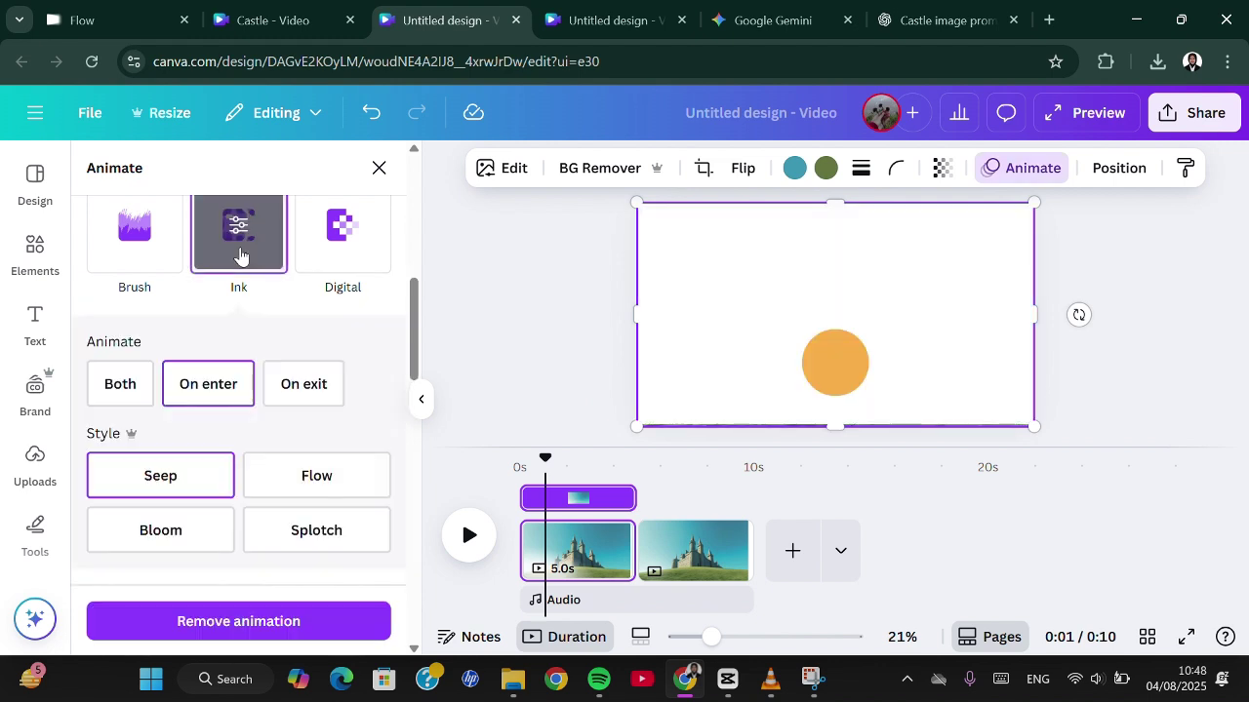
left_click(201, 478)
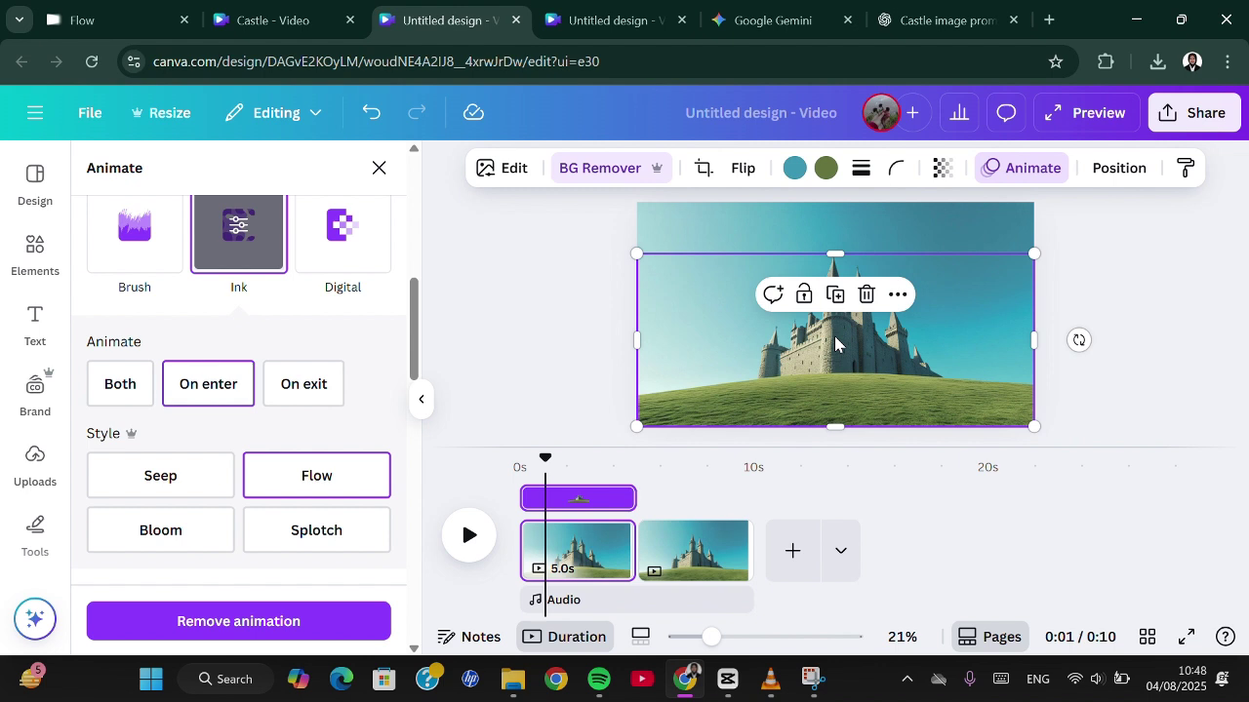
- Delay the castle cutout's start on the first page's timeline, and make the orange circle start after it
left_click_drag(524, 498, 572, 498)
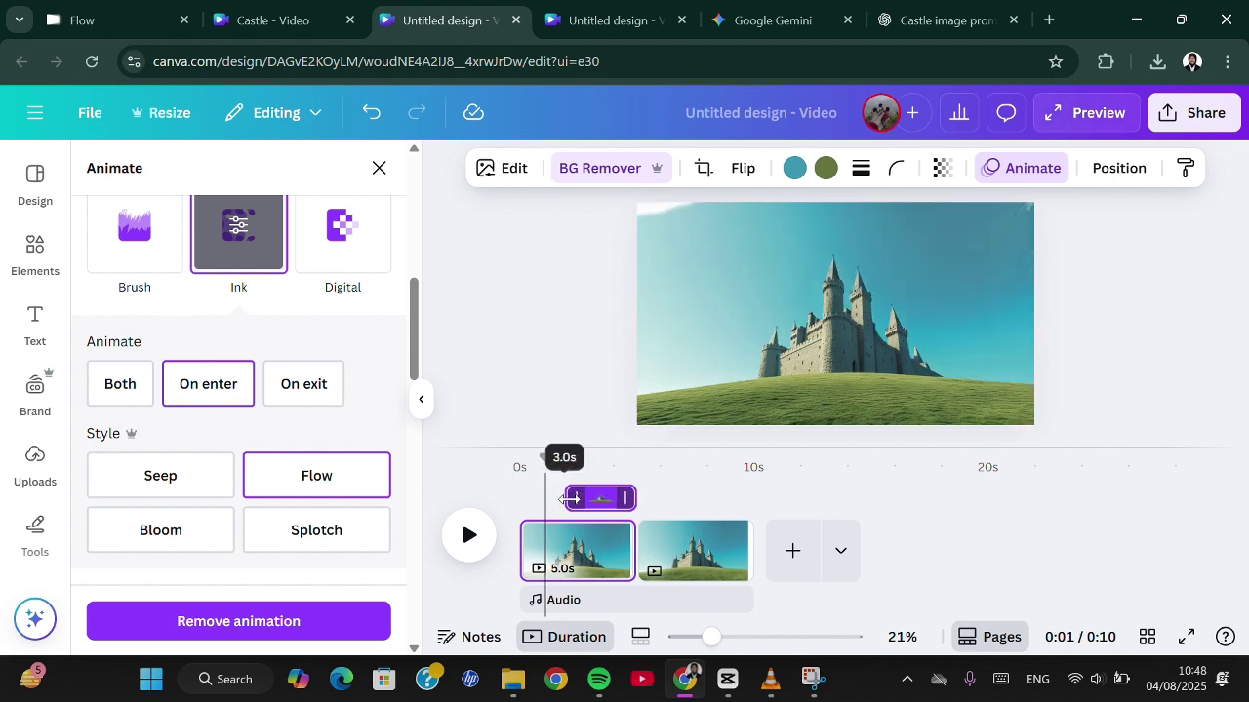
left_click(853, 370)
left_click(852, 371)
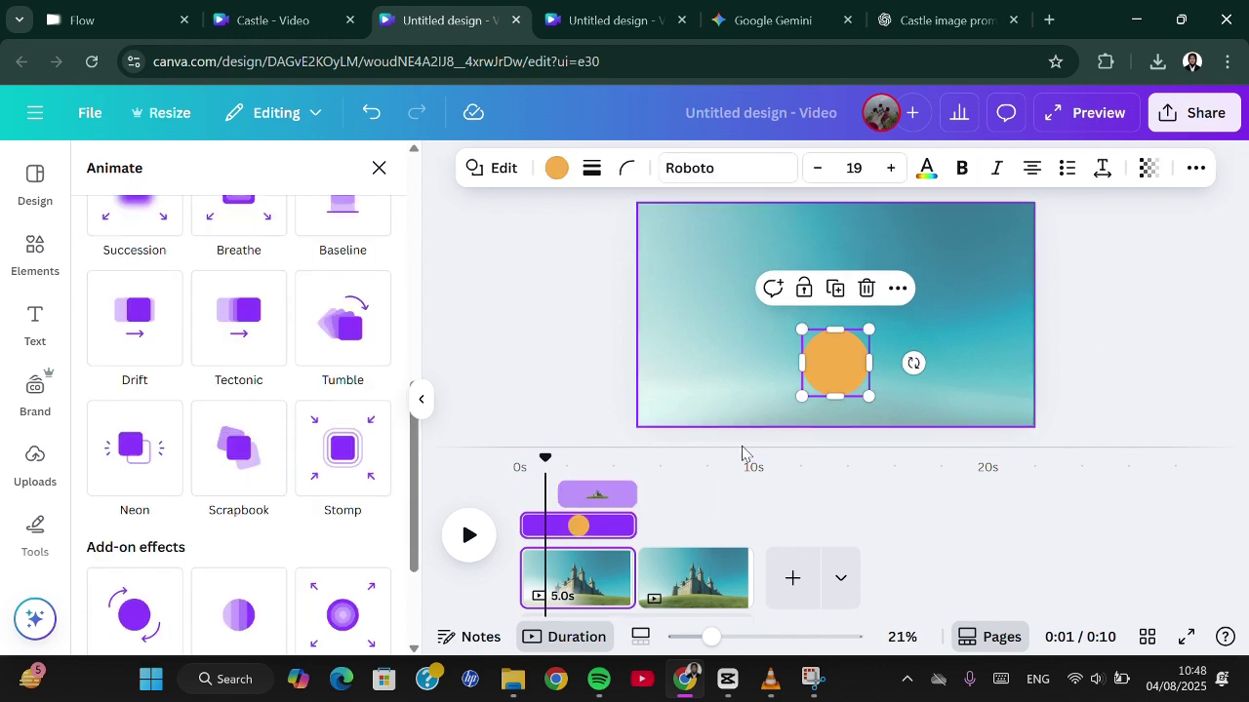
left_click_drag(559, 518, 613, 518)
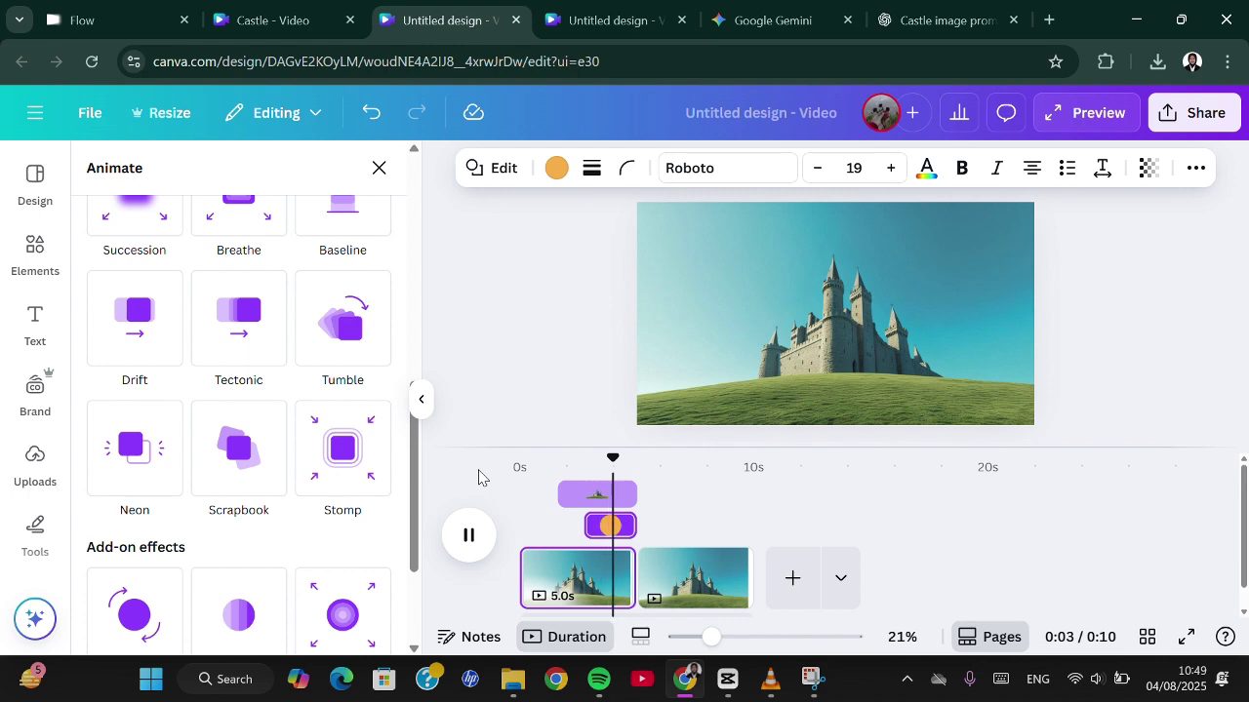
- Enlarge the second page's orange circle to nearly the page height and centre it behind the castle, selecting it from the layer list
left_click(689, 575)
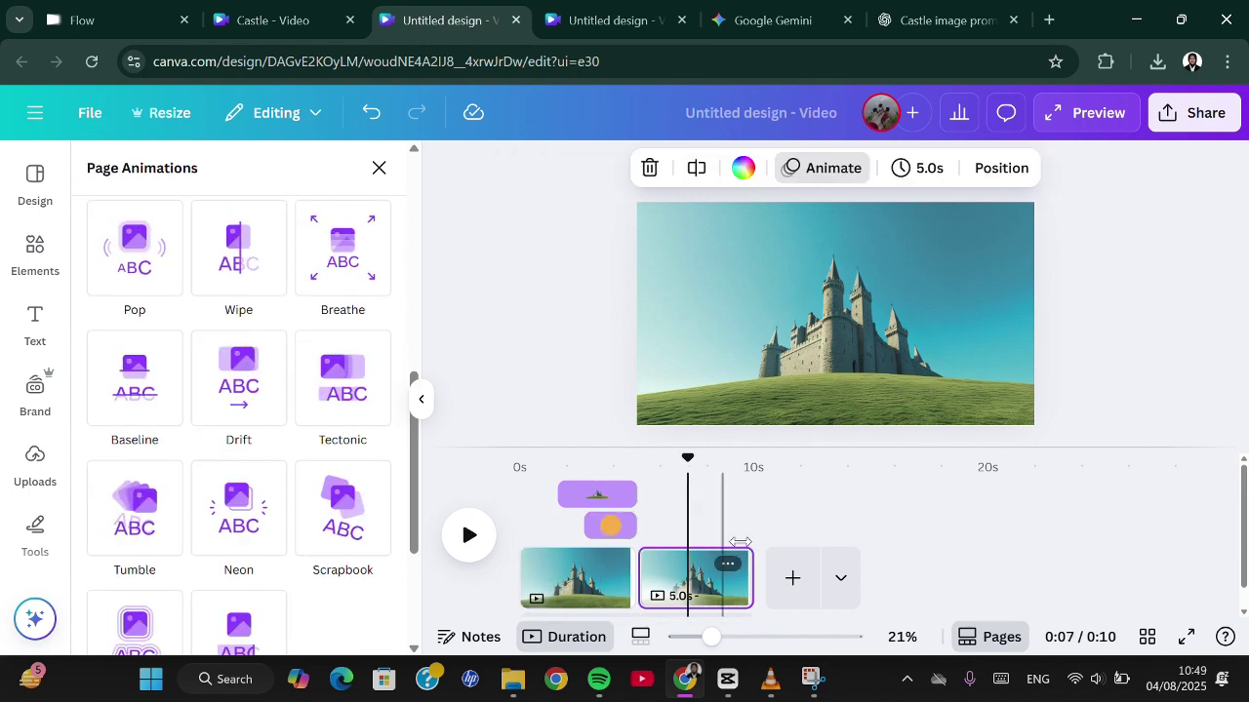
right_click(673, 576)
scroll(822, 531, "down", 1)
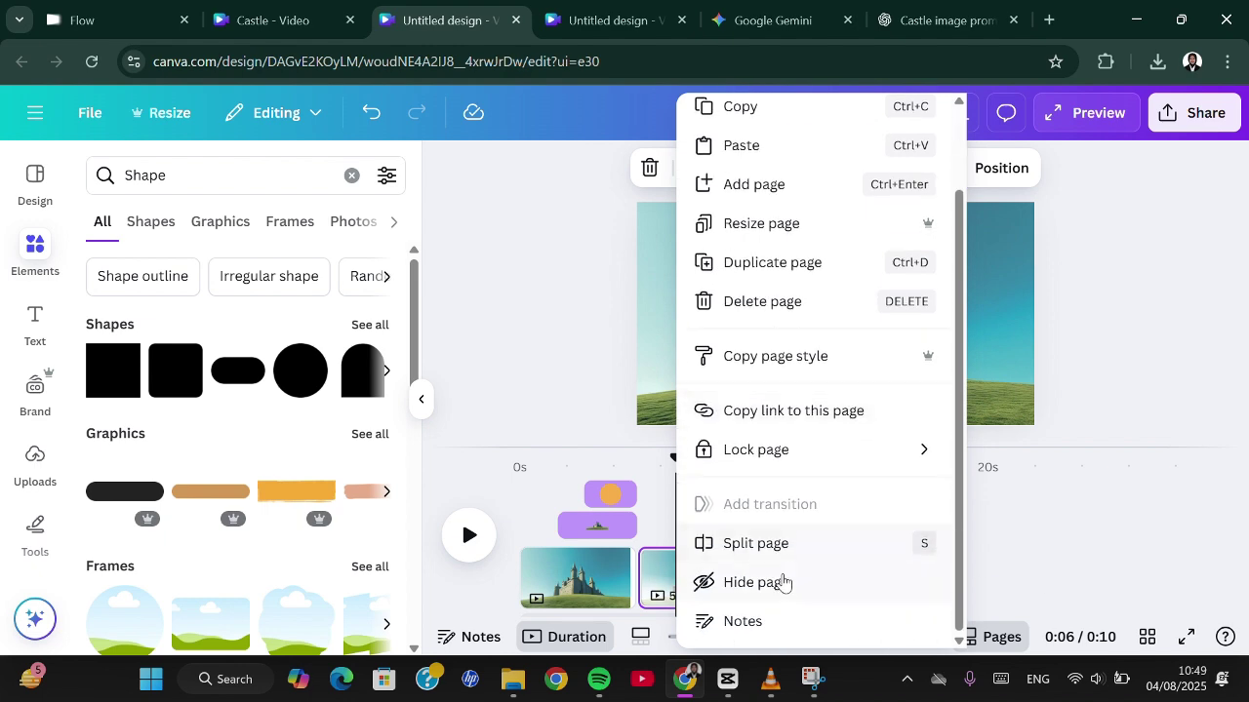
right_click(810, 267)
mouse_move(878, 329)
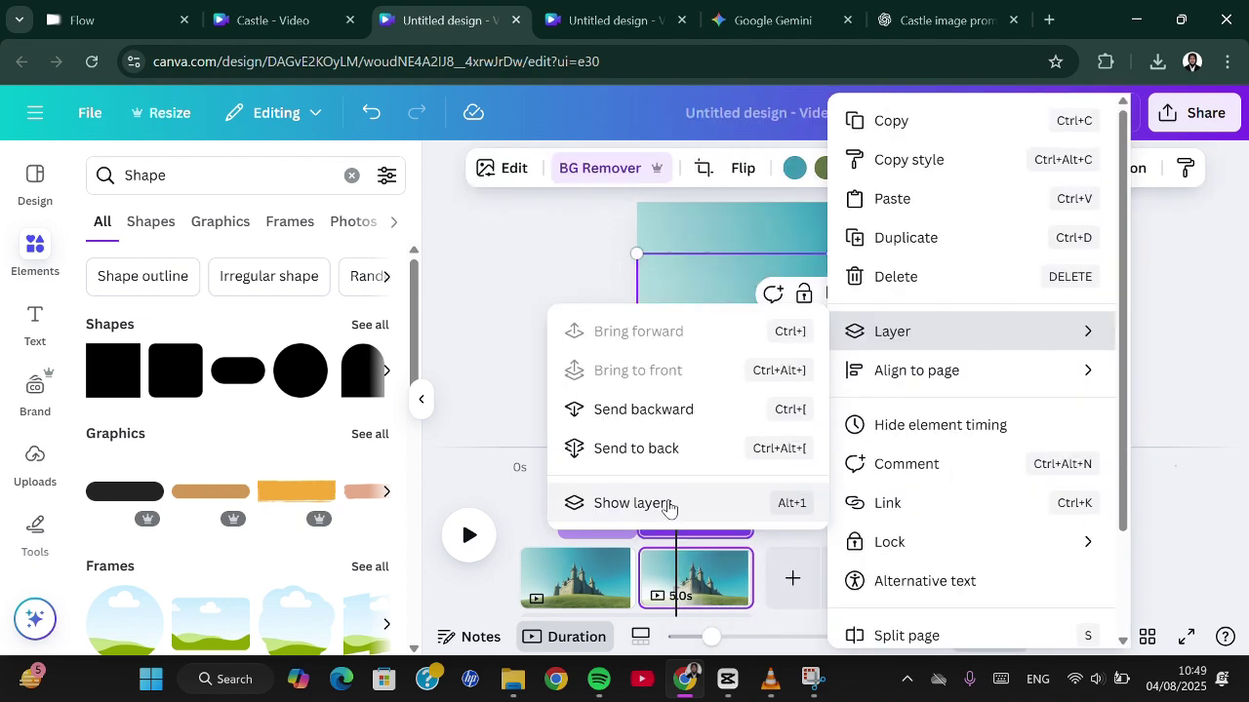
left_click(669, 504)
left_click(278, 410)
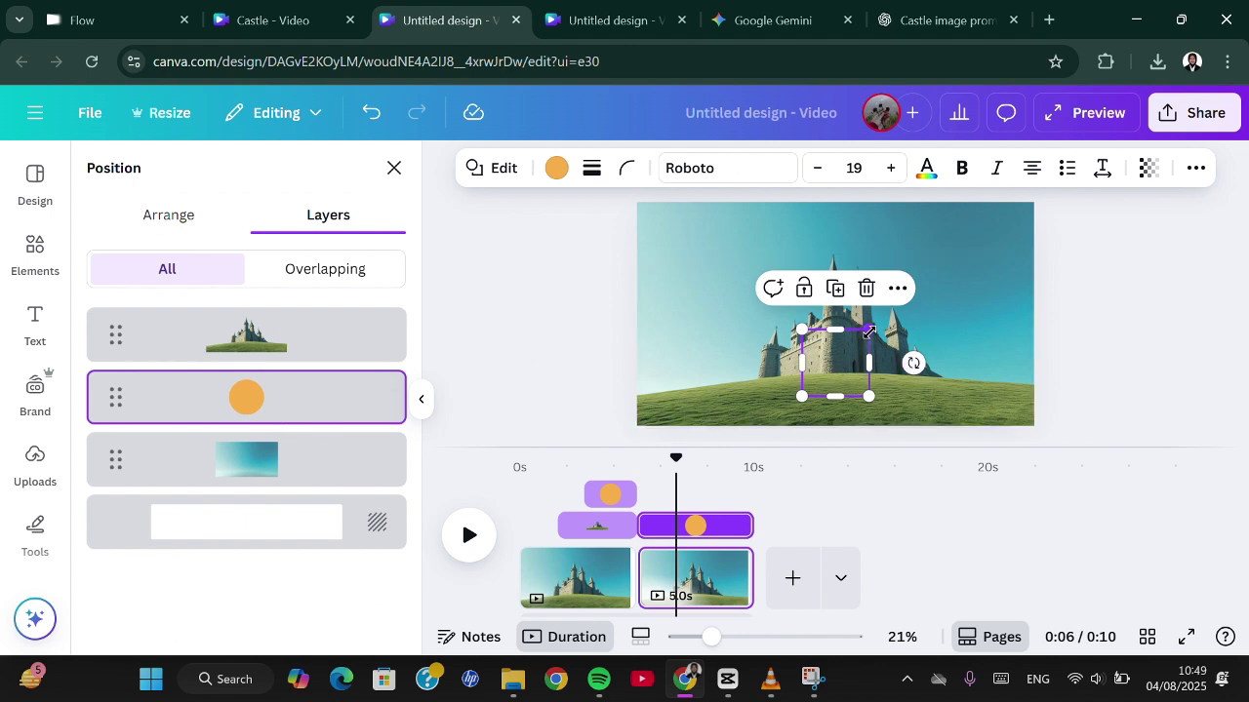
left_click_drag(868, 332, 974, 217)
left_click_drag(903, 284, 854, 301)
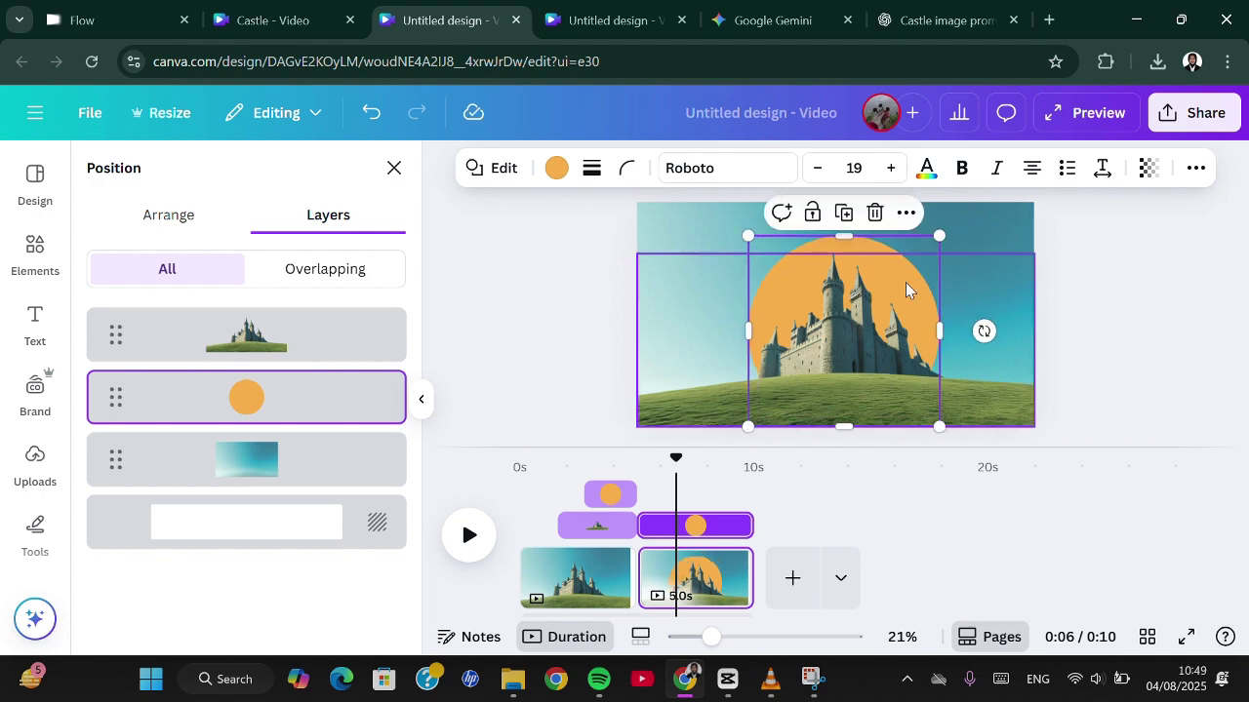
key("Escape")
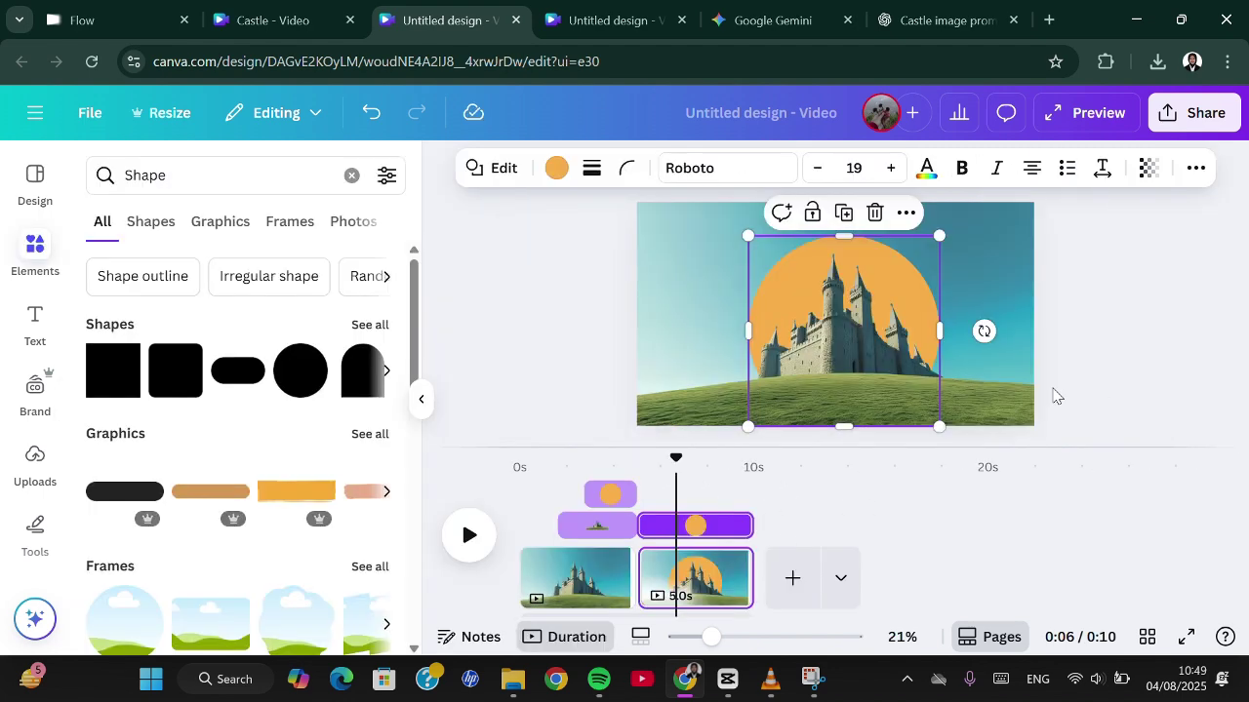
left_click(1041, 417)
- Apply the Noir filter to the castle cutout on the second page and move the cutout slightly down
left_click(836, 375)
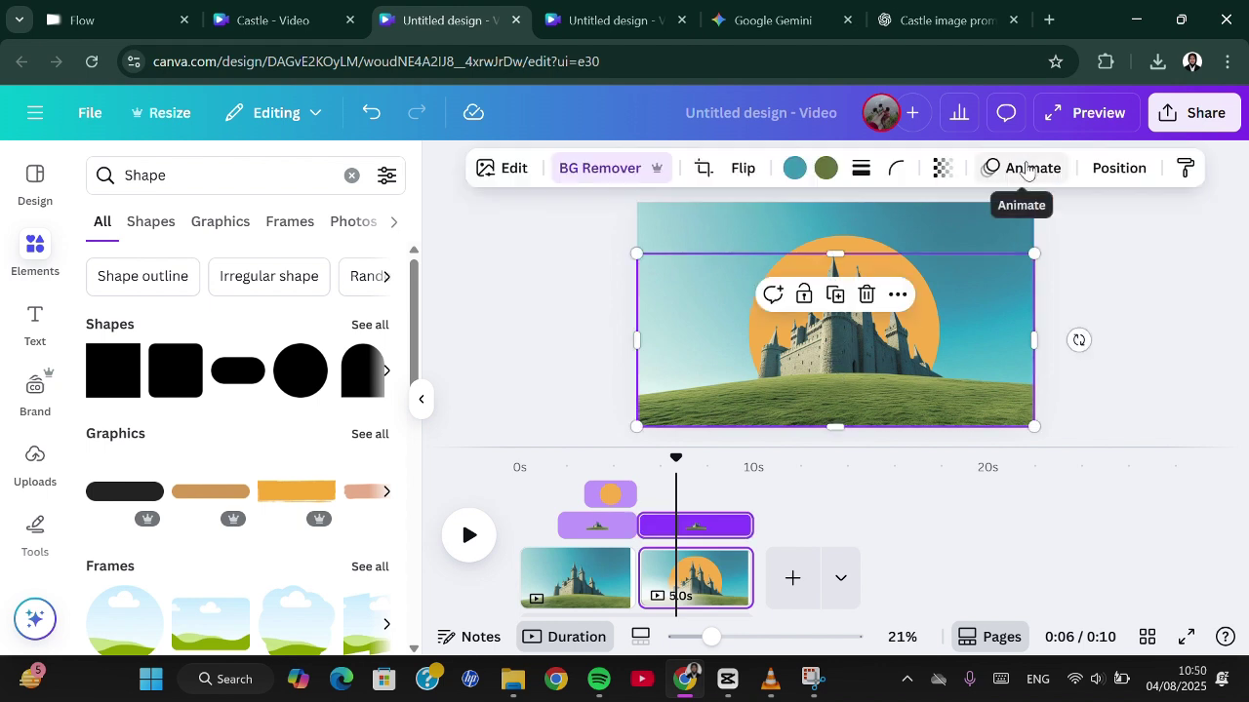
left_click(506, 174)
scroll(361, 298, "down", 5)
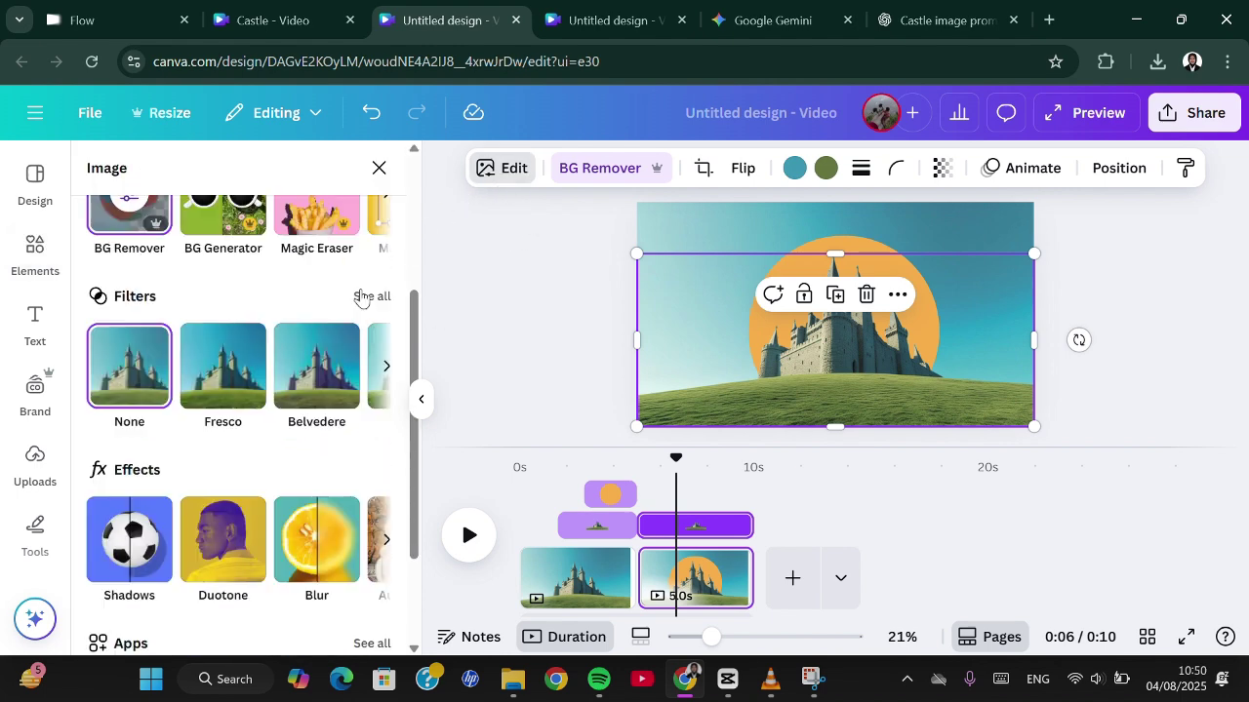
left_click(363, 299)
scroll(298, 407, "down", 8)
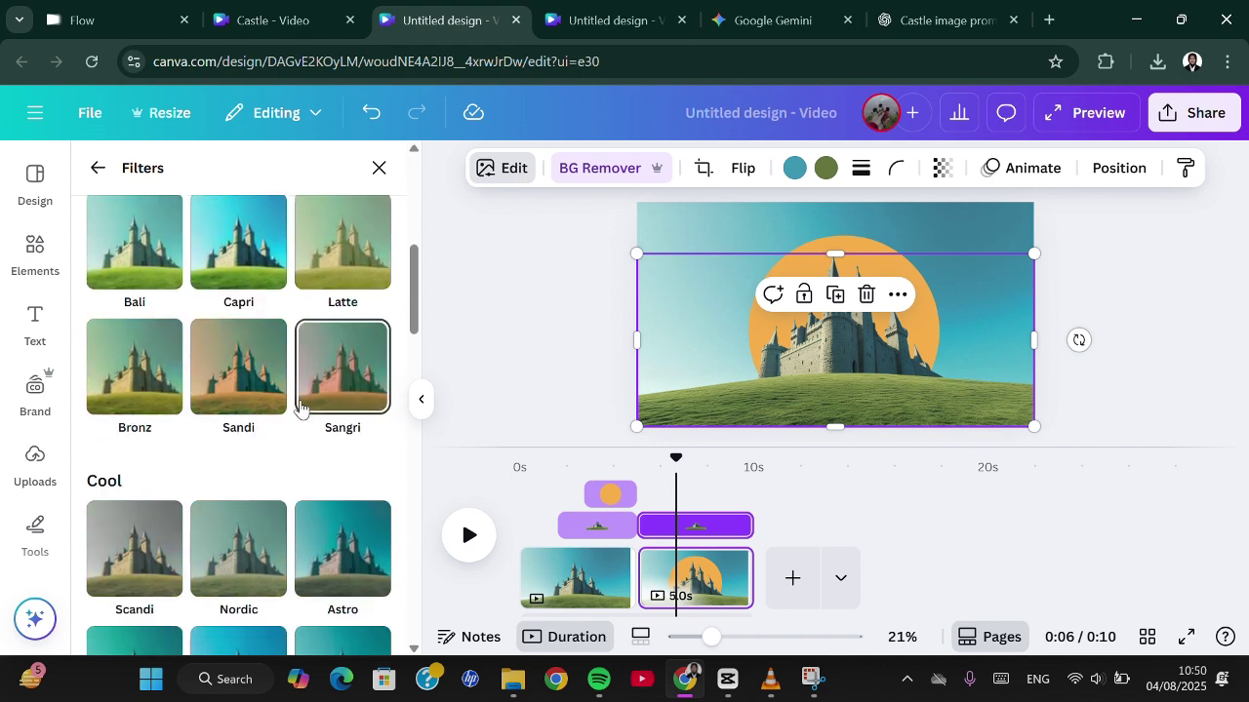
scroll(300, 408, "down", 10)
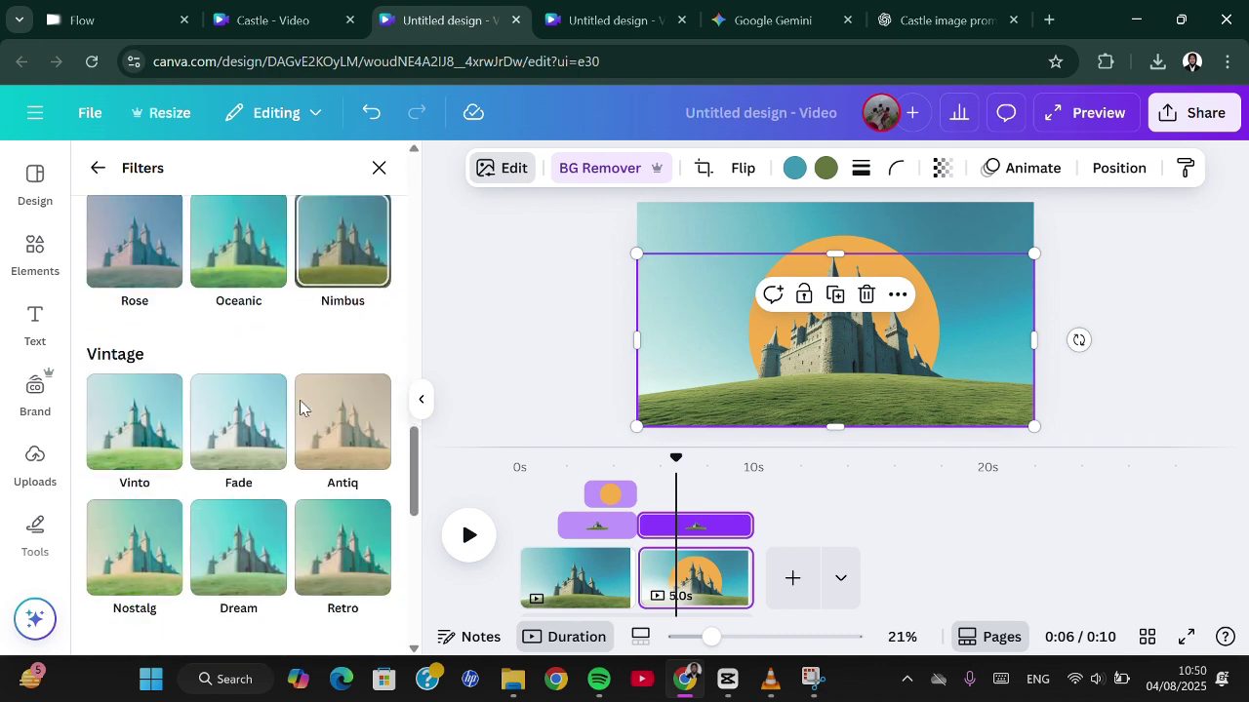
scroll(300, 408, "down", 2)
left_click(326, 406)
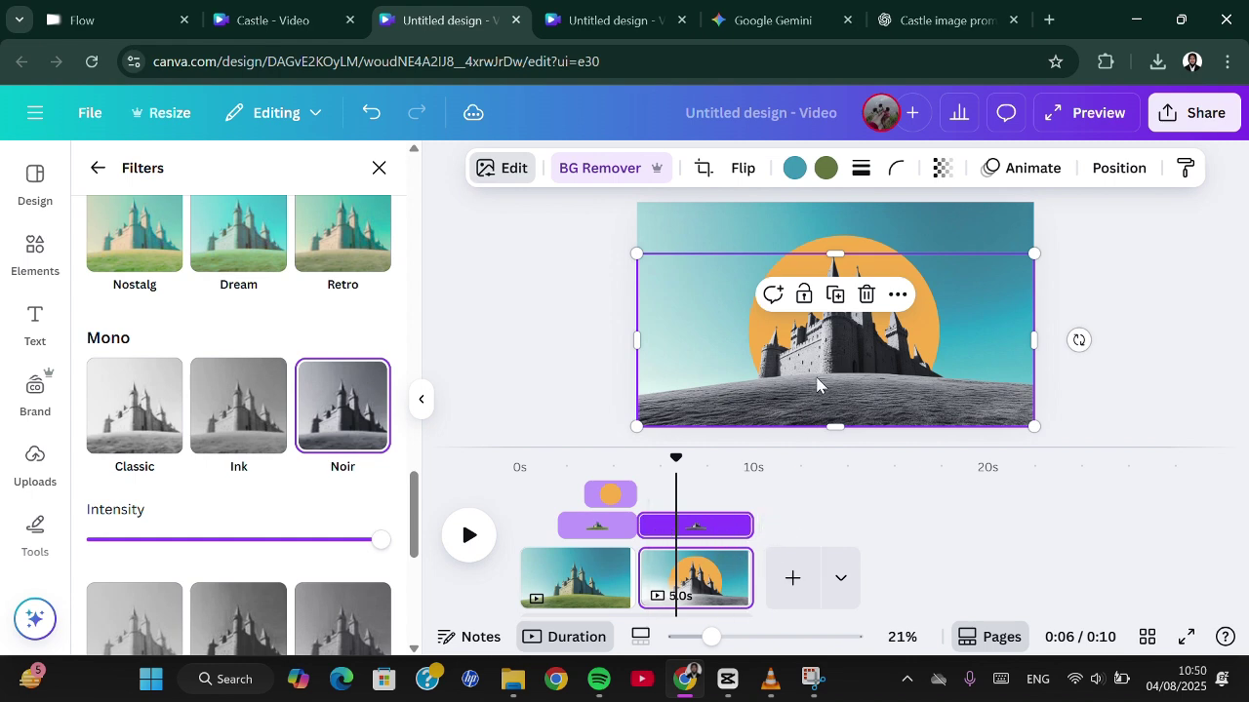
left_click_drag(817, 384, 817, 406)
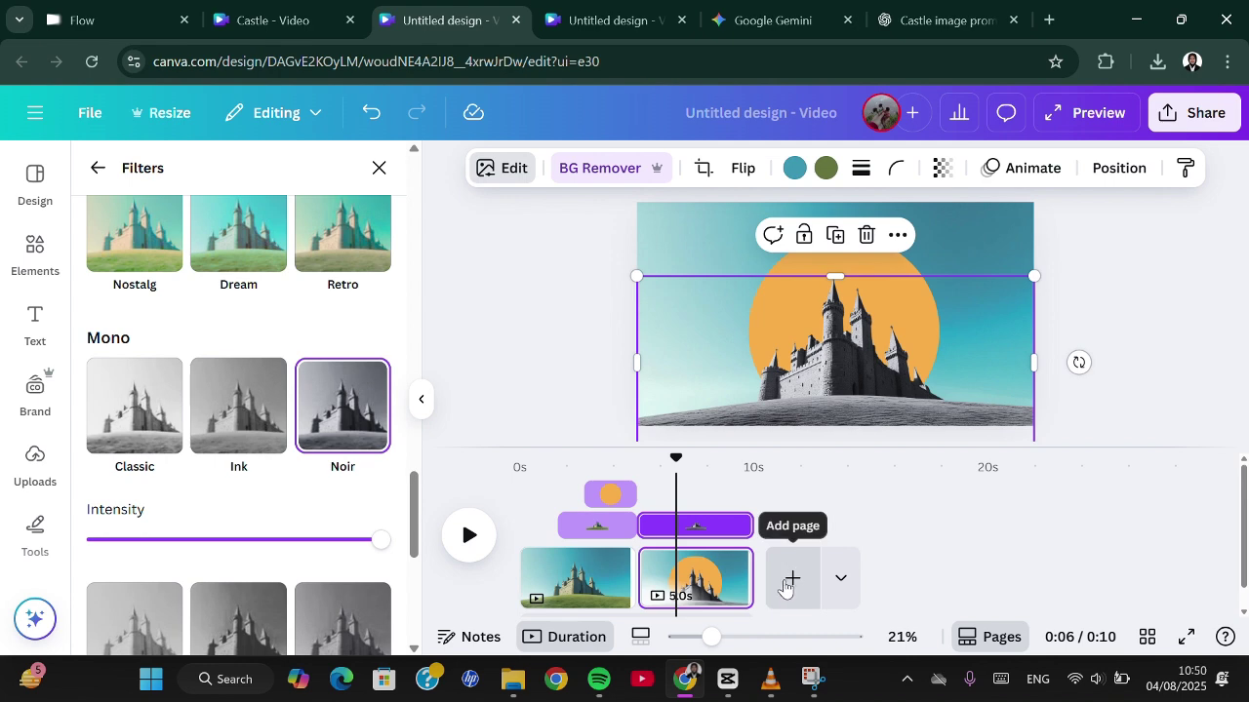
- Add a blank third page with a heading reading "Castle" and enlarge the heading to size 174
left_click(790, 581)
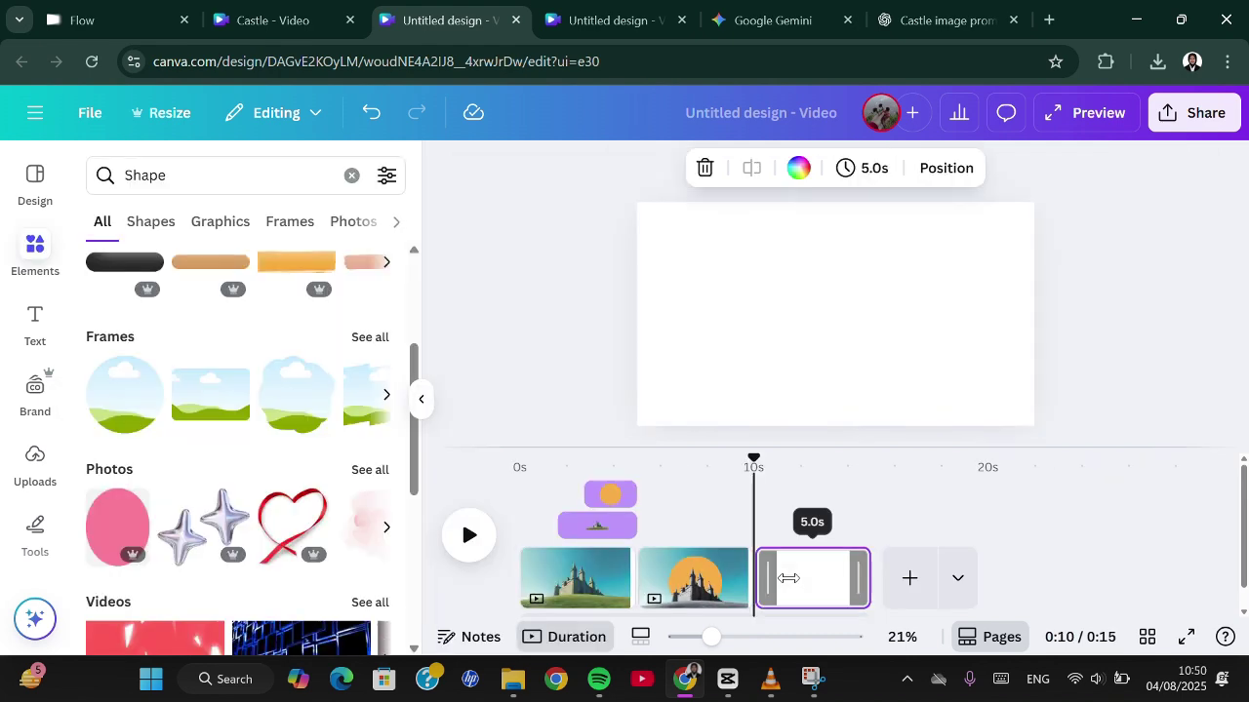
left_click(35, 320)
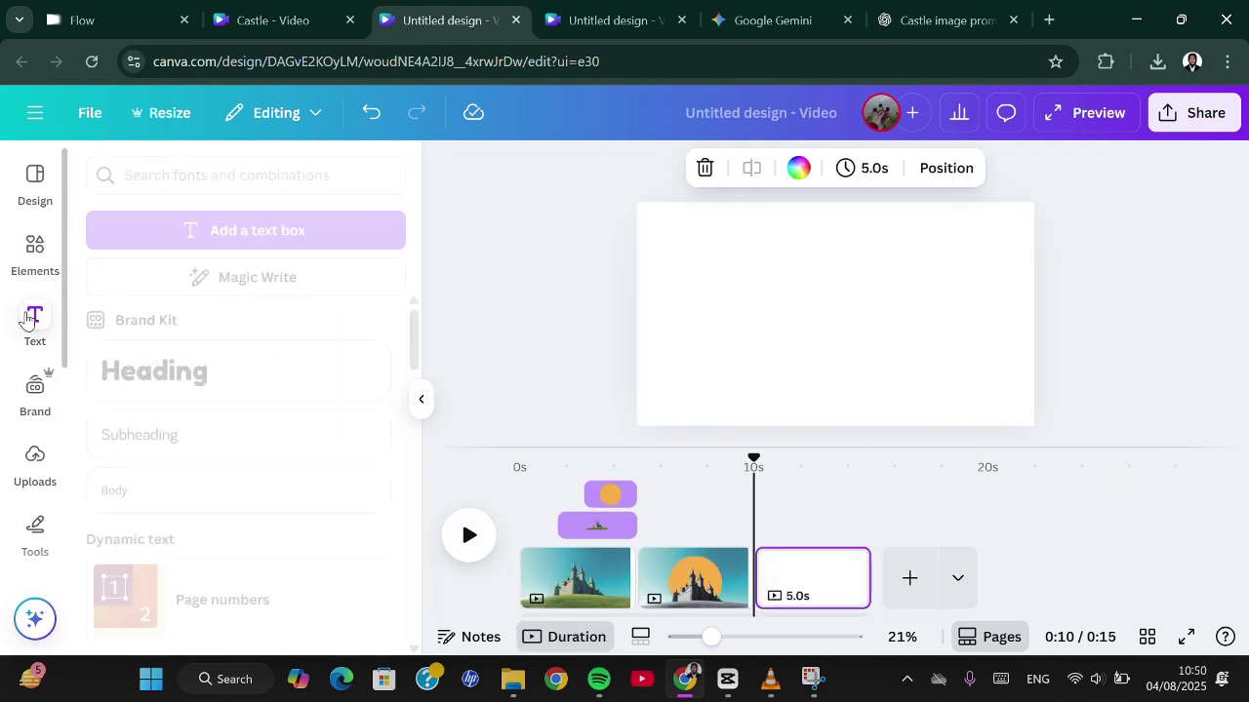
left_click(225, 365)
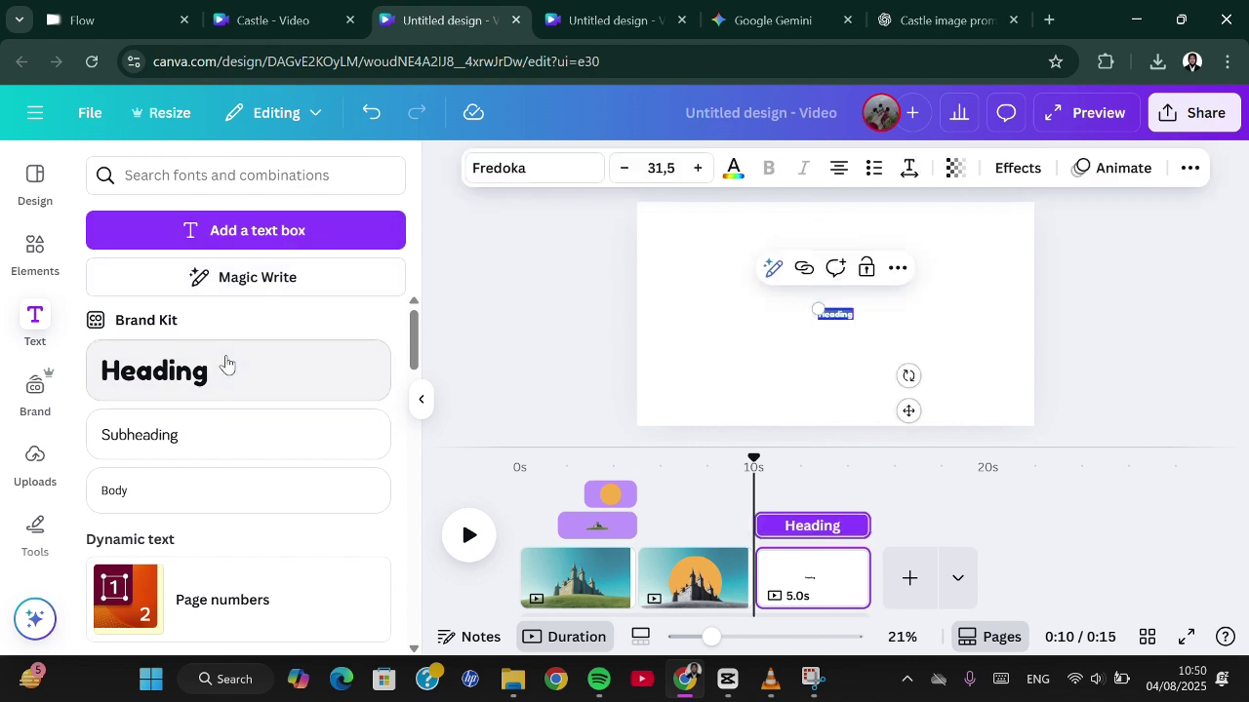
type("Ca")
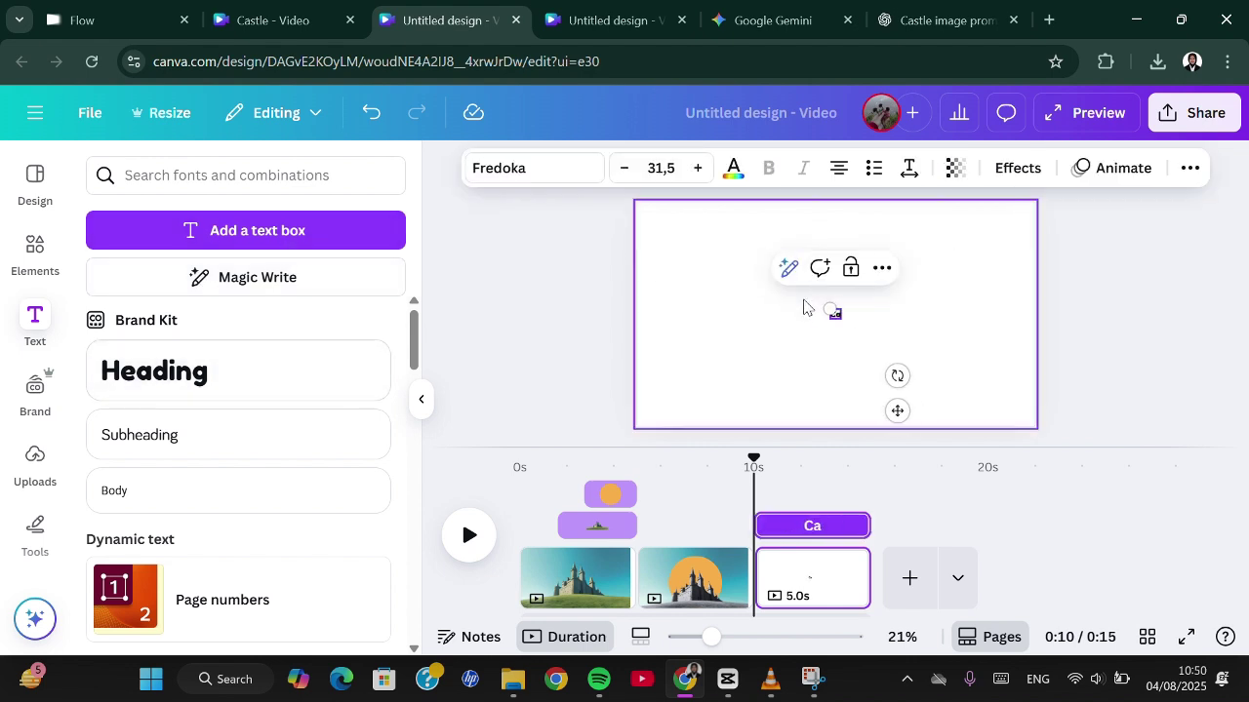
type("stle")
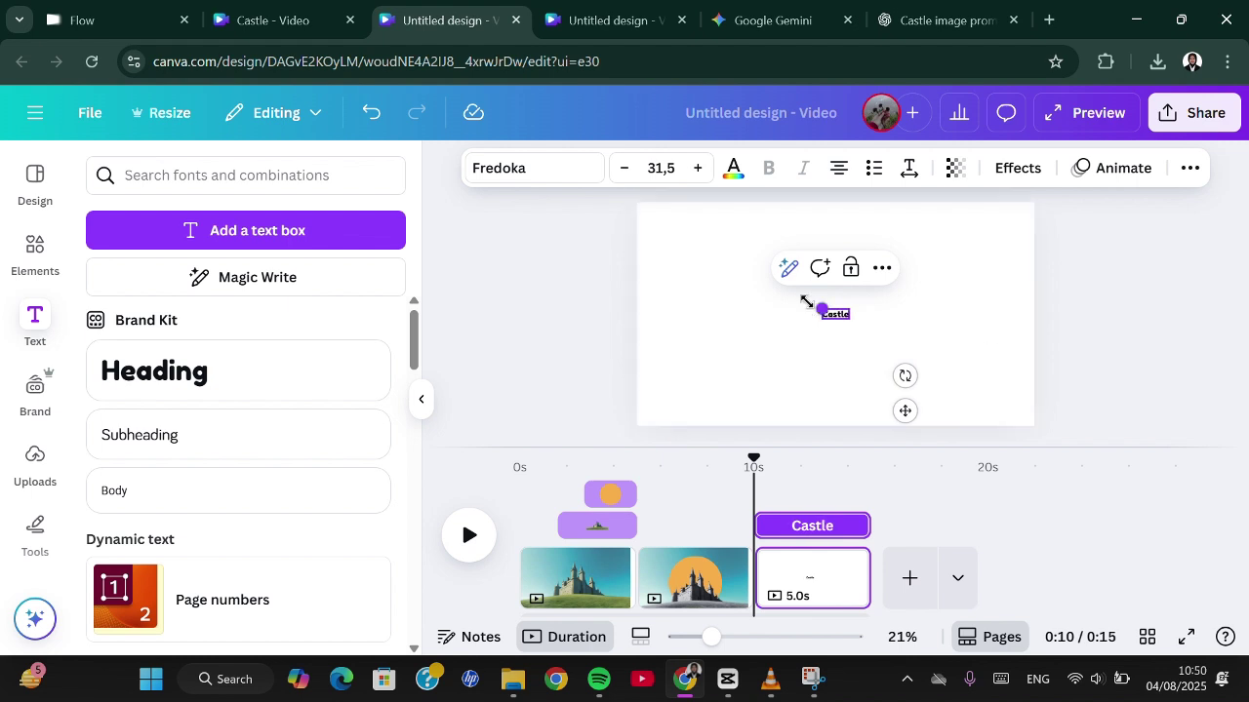
left_click_drag(806, 302, 702, 264)
left_click_drag(892, 309, 953, 330)
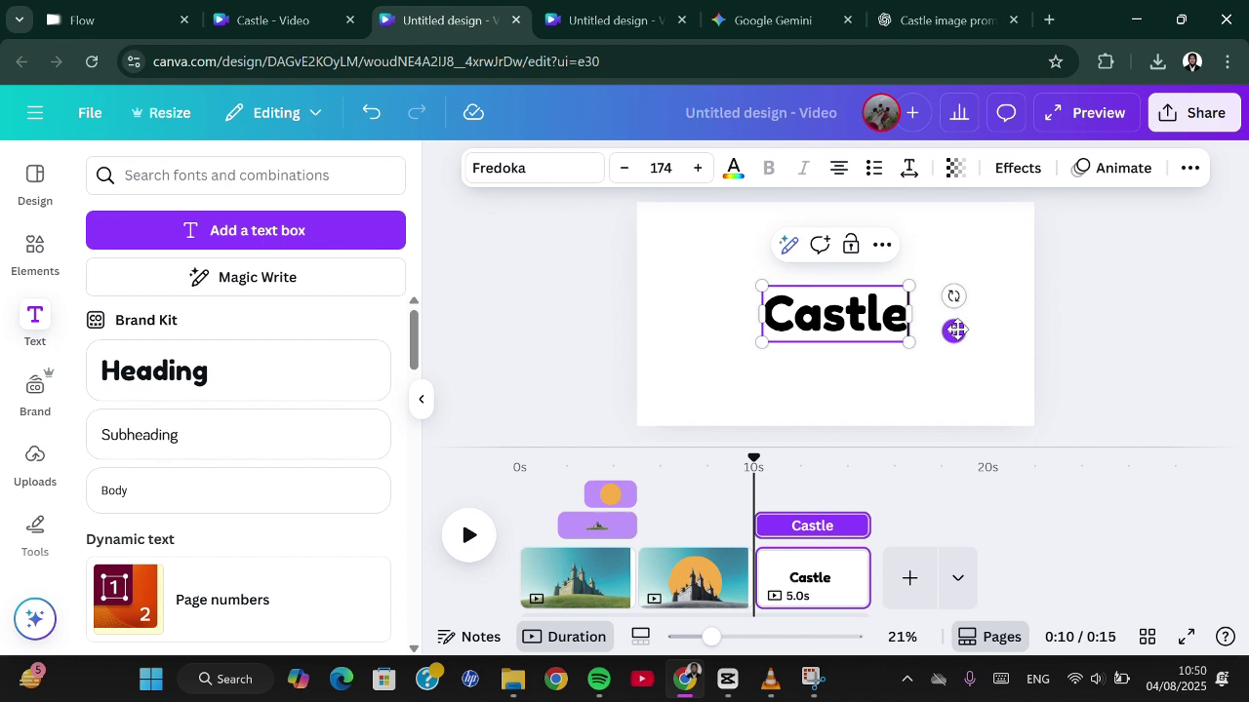
- Change the Castle heading's font to Amsterdam One and enlarge the text to size 298
left_click(491, 176)
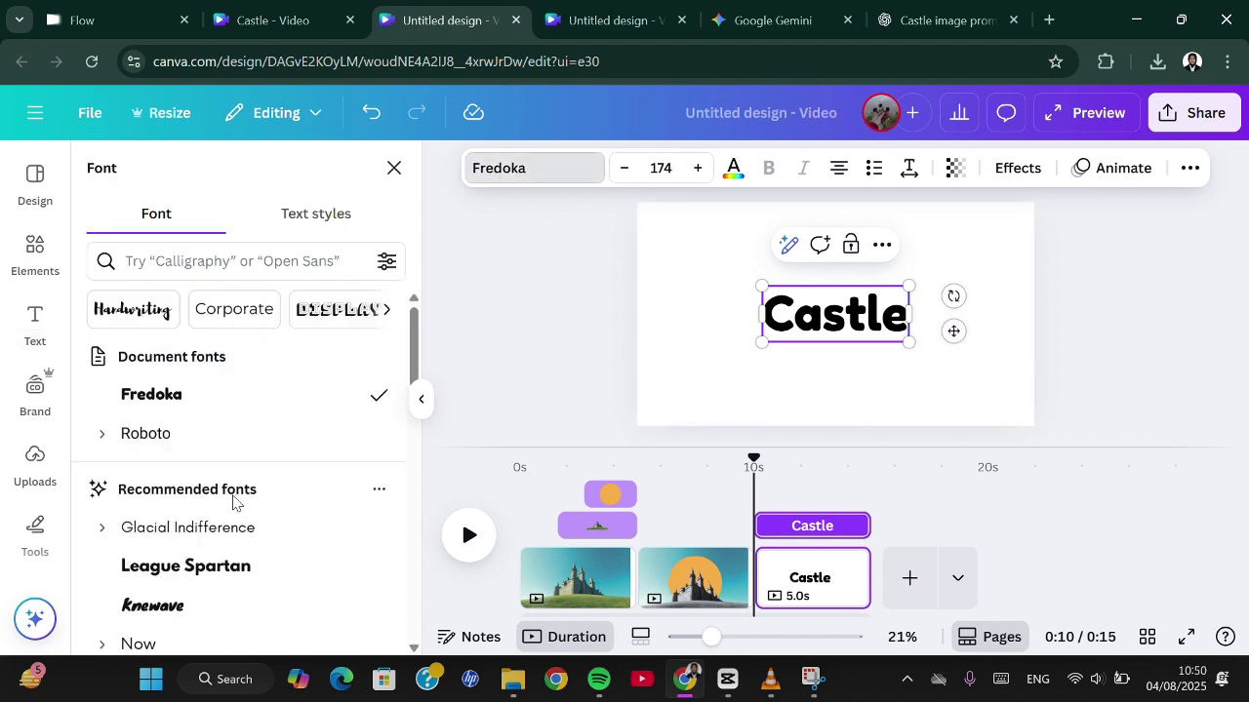
scroll(251, 518, "down", 3)
scroll(251, 518, "down", 1)
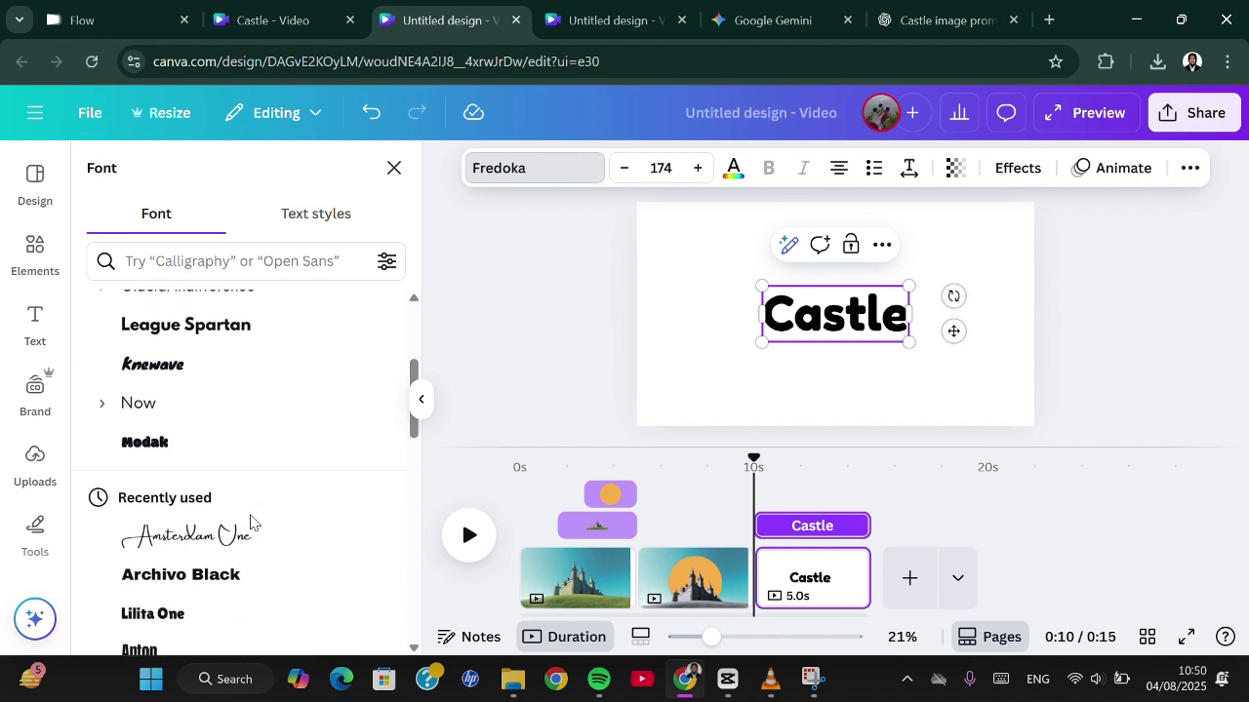
left_click(213, 540)
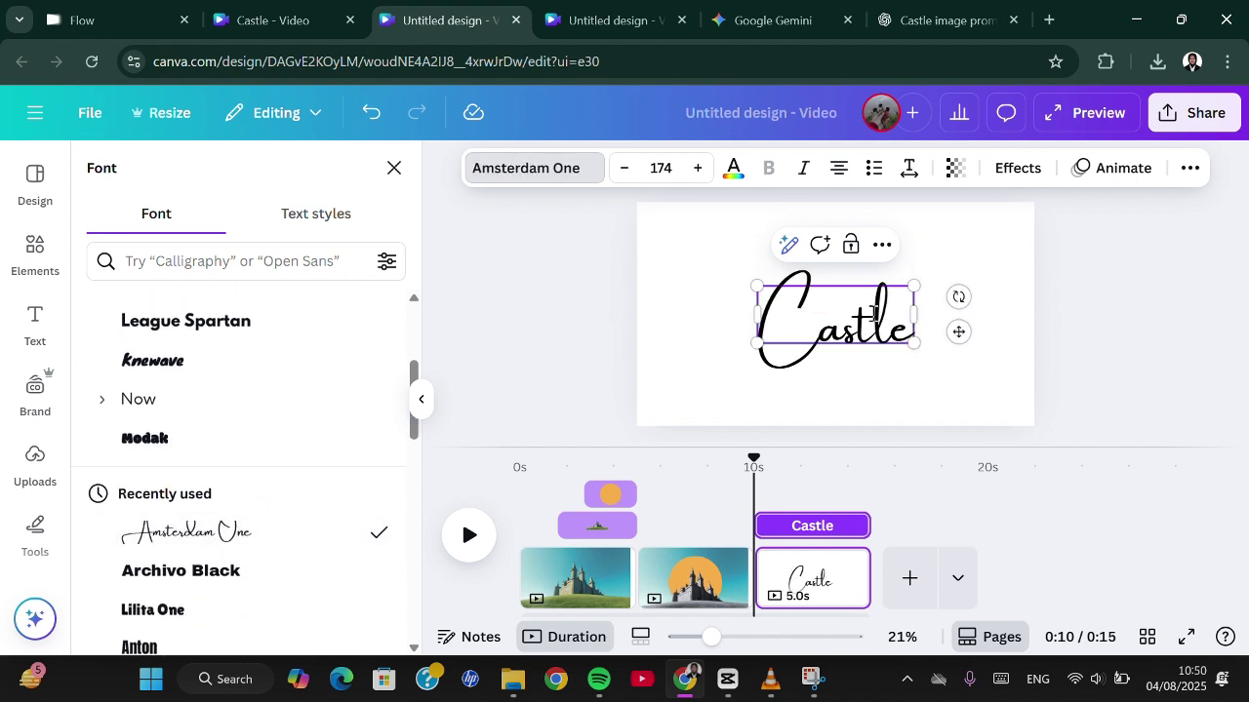
left_click_drag(915, 282, 976, 253)
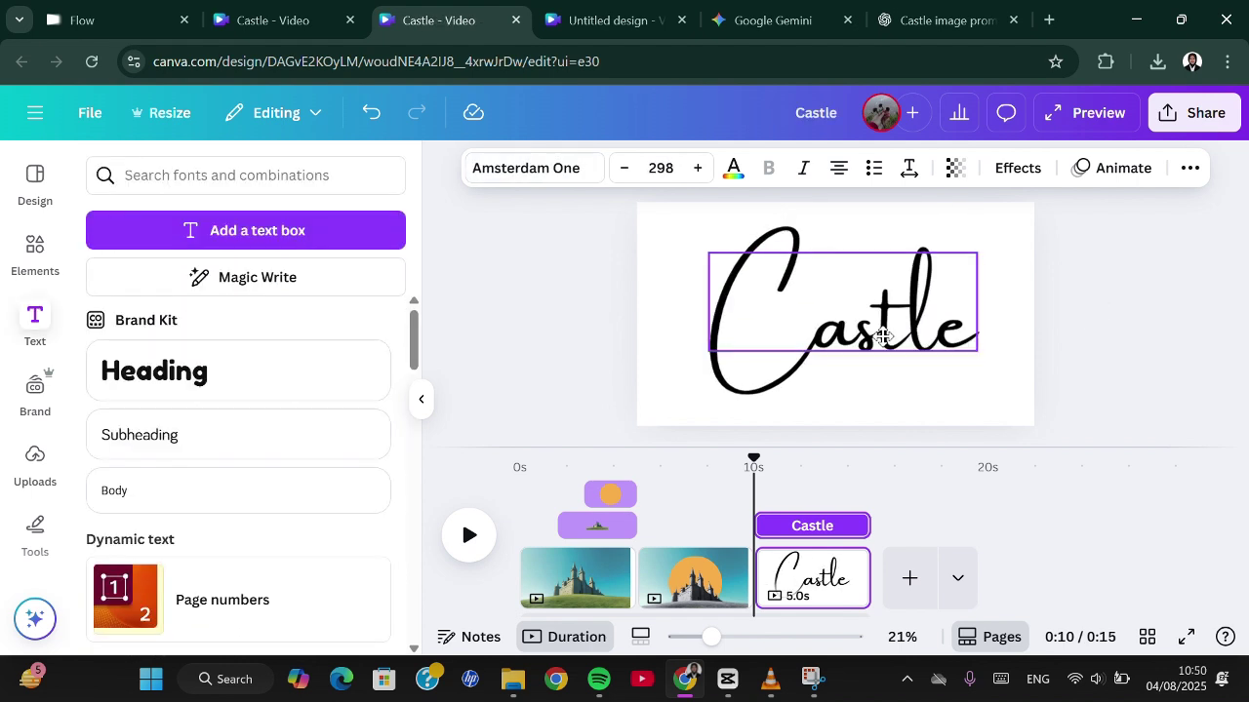
- Apply the Lift effect at intensity 100 to the Castle heading and colour the text white
left_click(1020, 168)
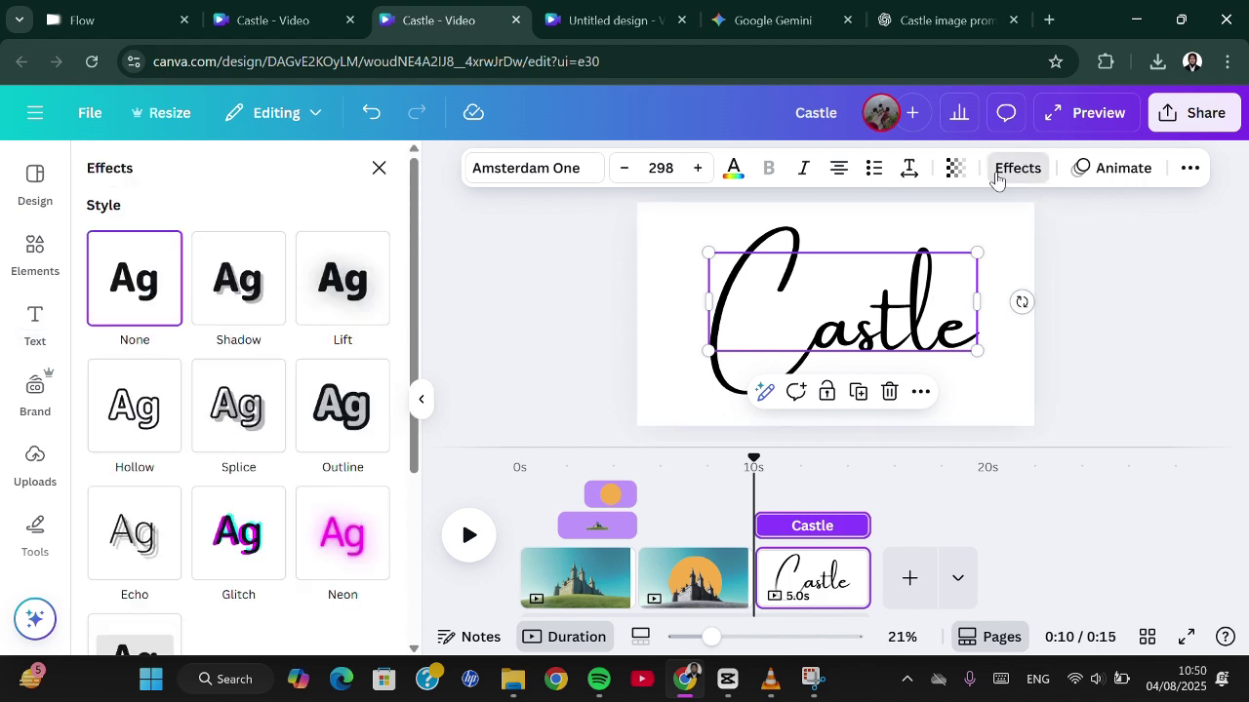
left_click(318, 322)
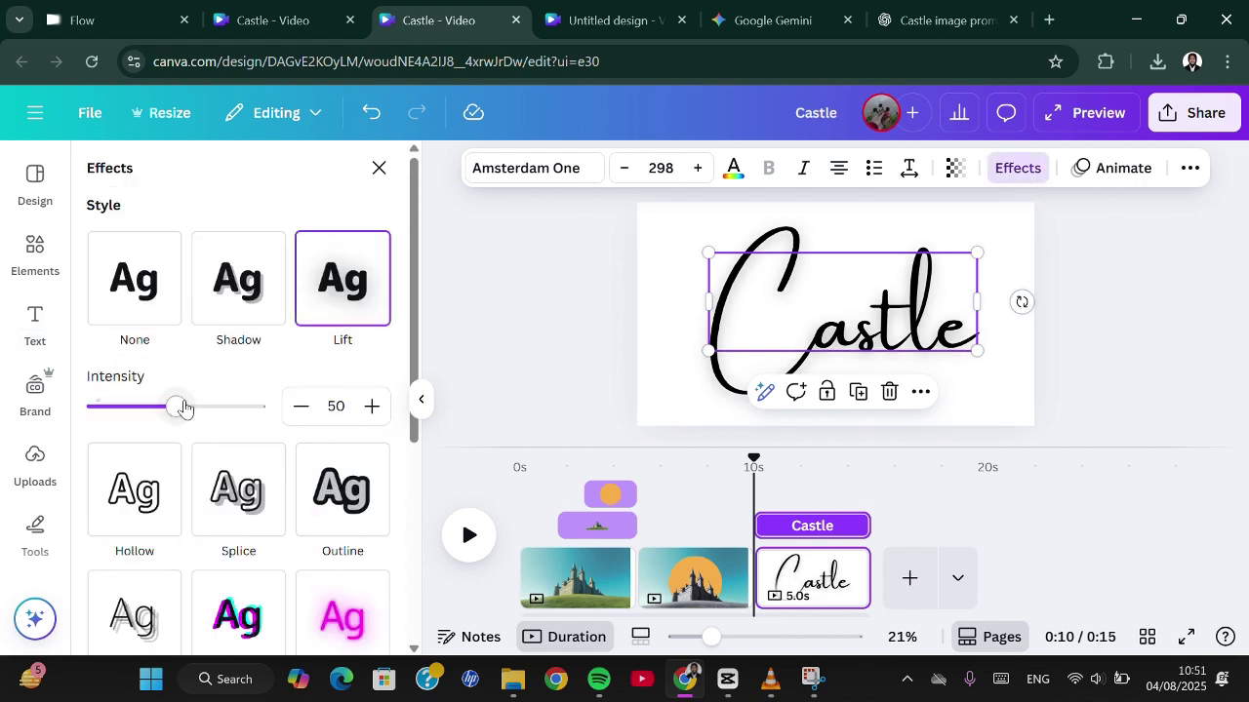
left_click_drag(185, 410, 257, 416)
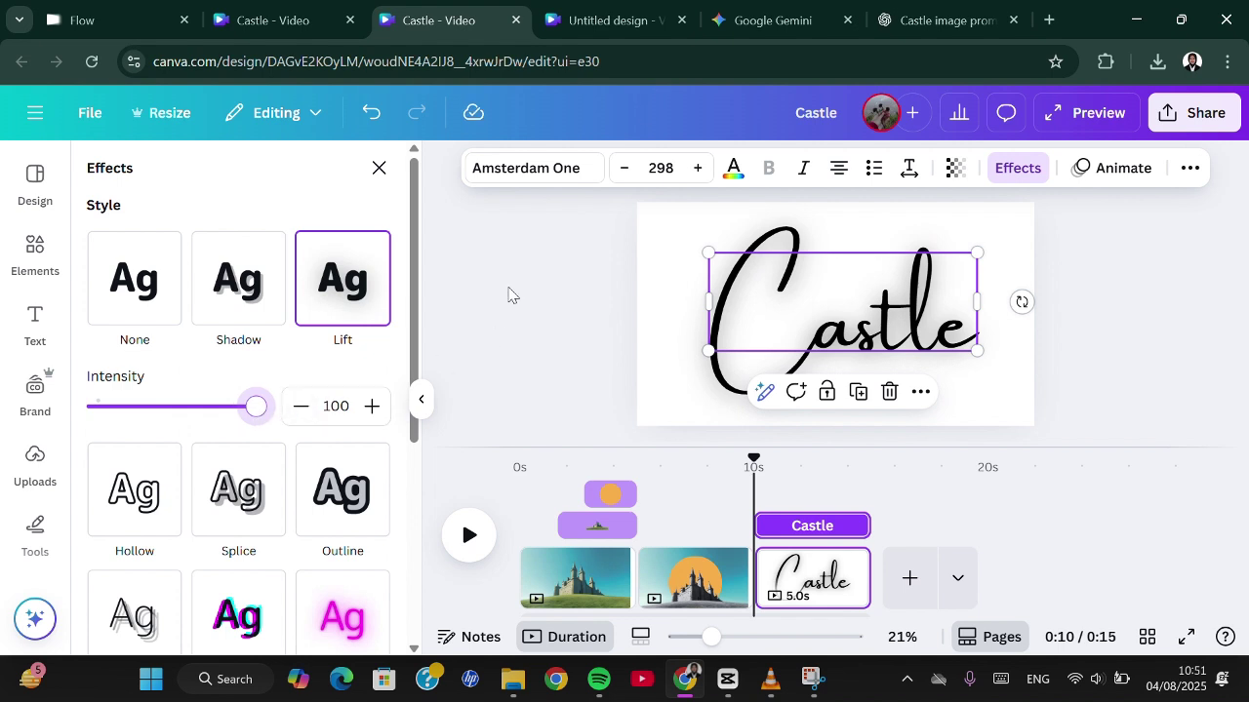
left_click(731, 170)
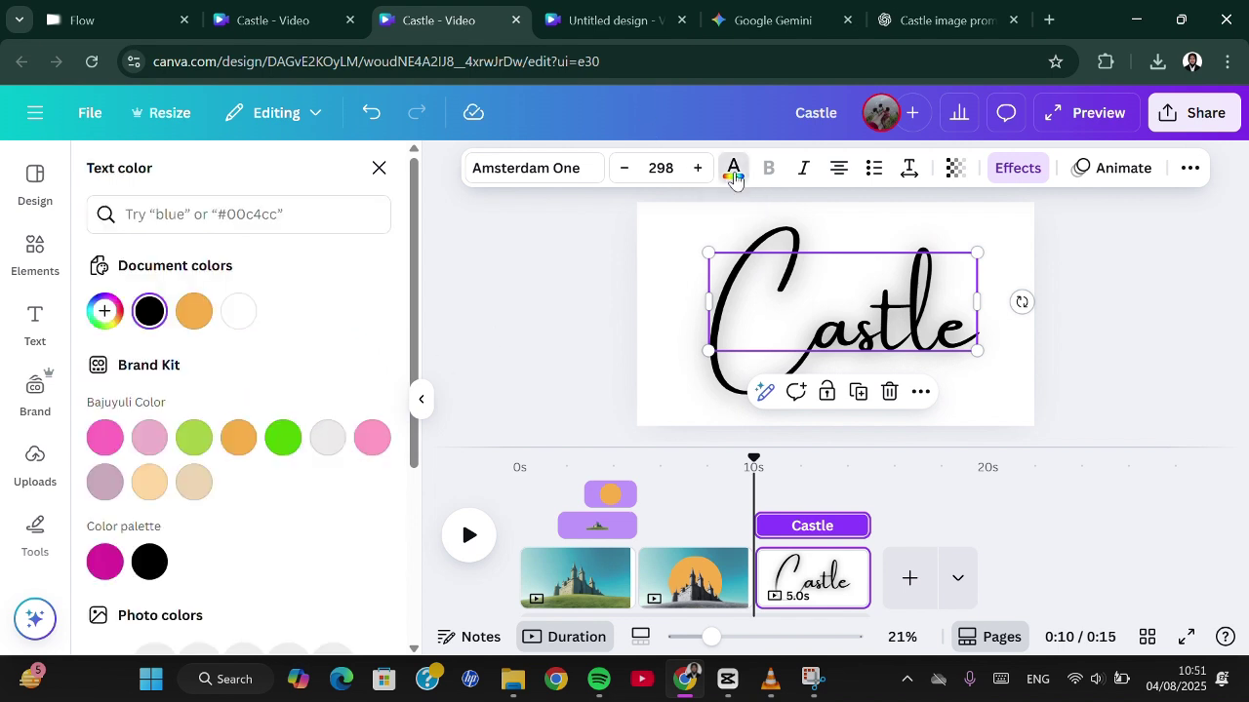
left_click(242, 310)
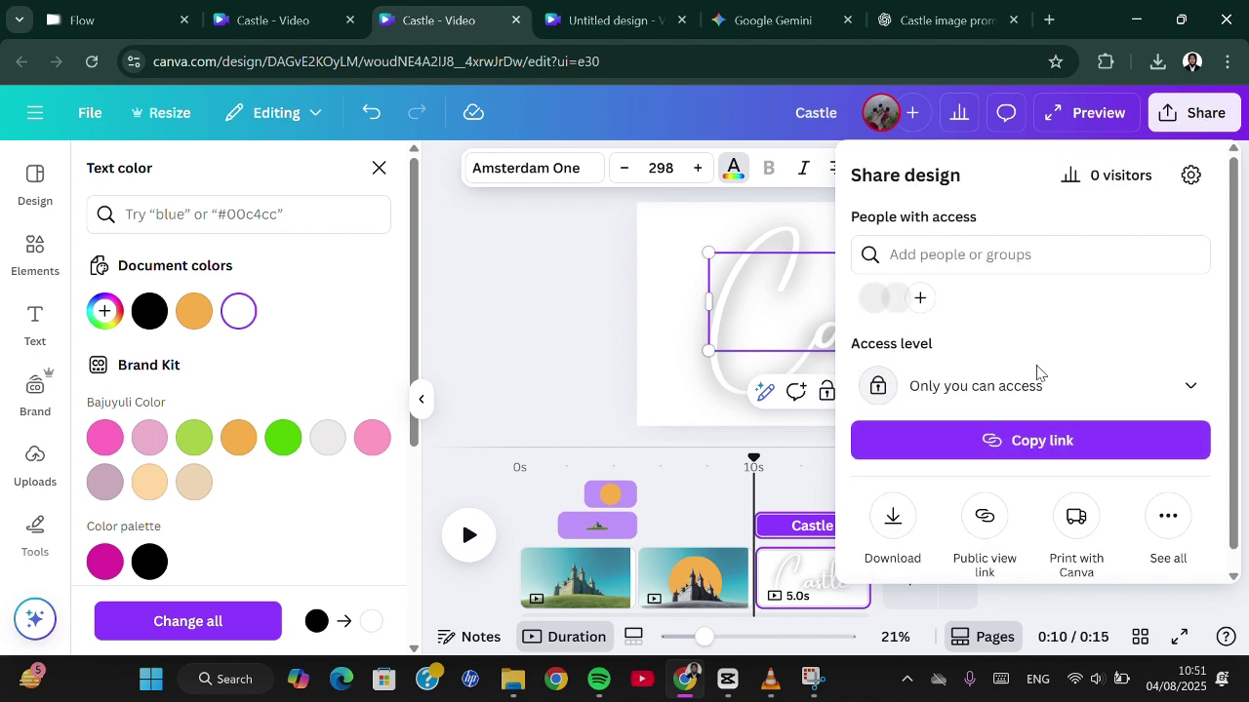
- Download only the current page, page 3, as a PNG
scroll(1024, 390, "down", 1)
left_click(889, 506)
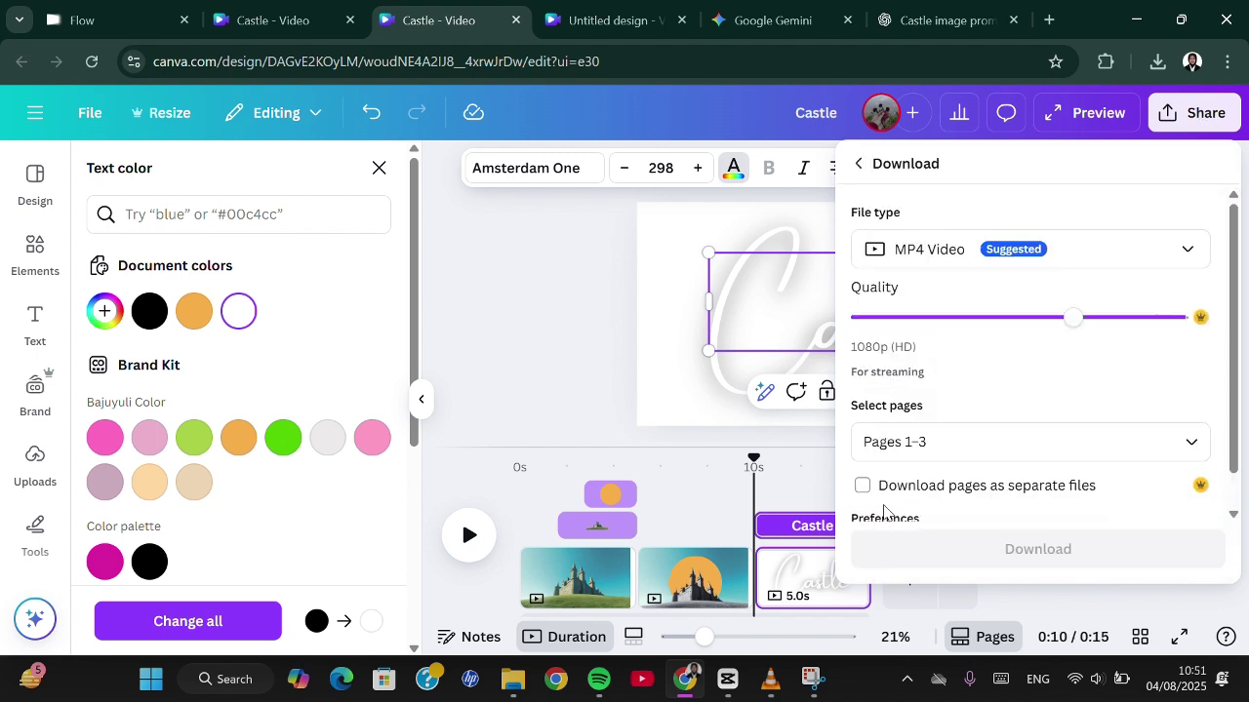
left_click(1003, 260)
left_click(938, 370)
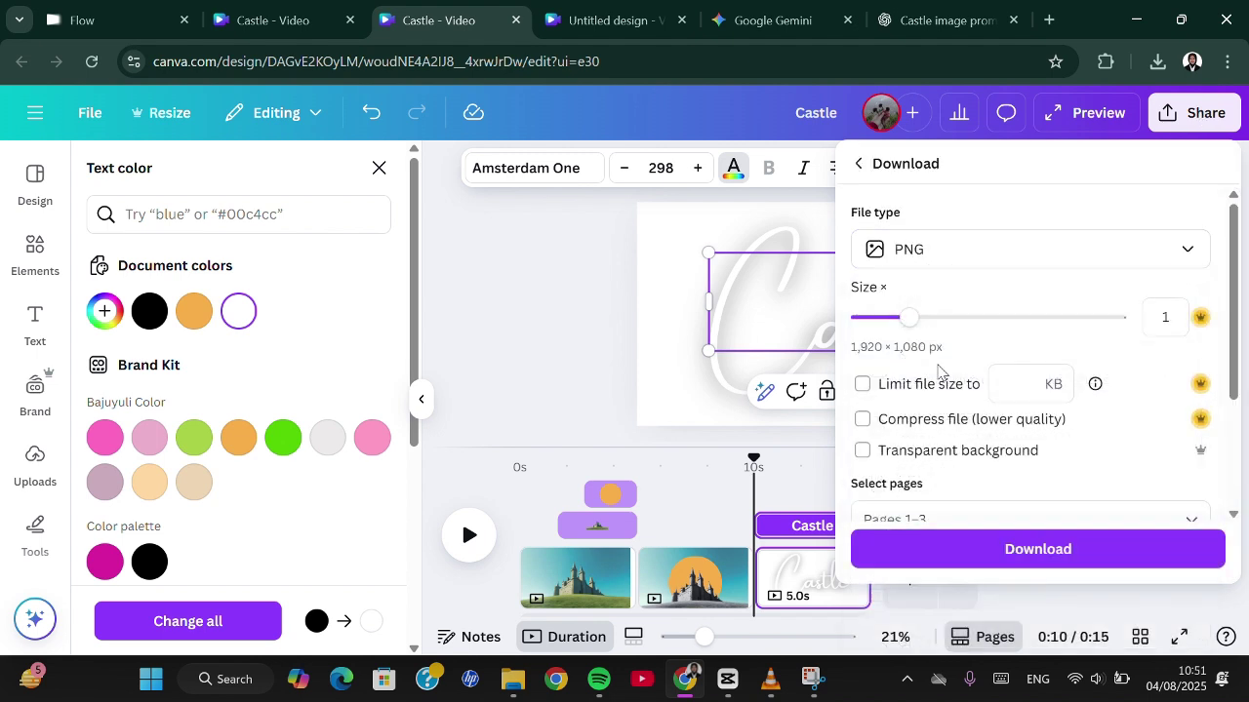
scroll(938, 370, "down", 1)
left_click(926, 481)
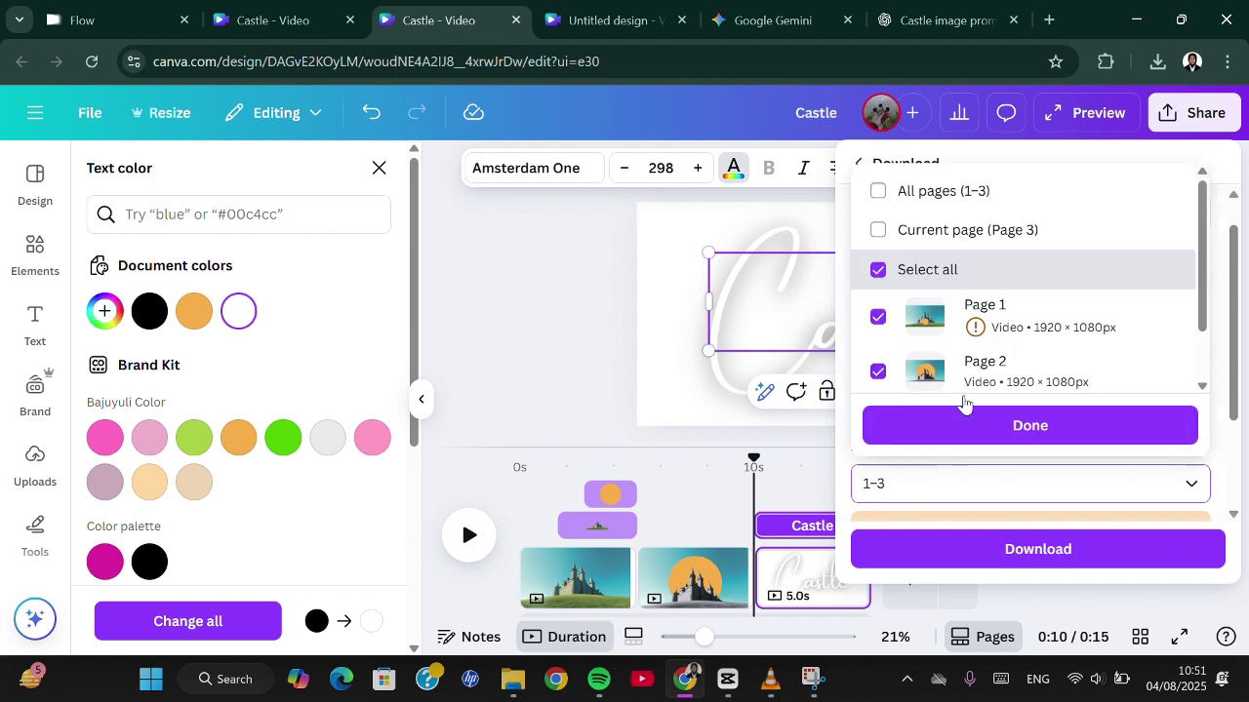
scroll(944, 213, "down", 1)
scroll(944, 224, "up", 1)
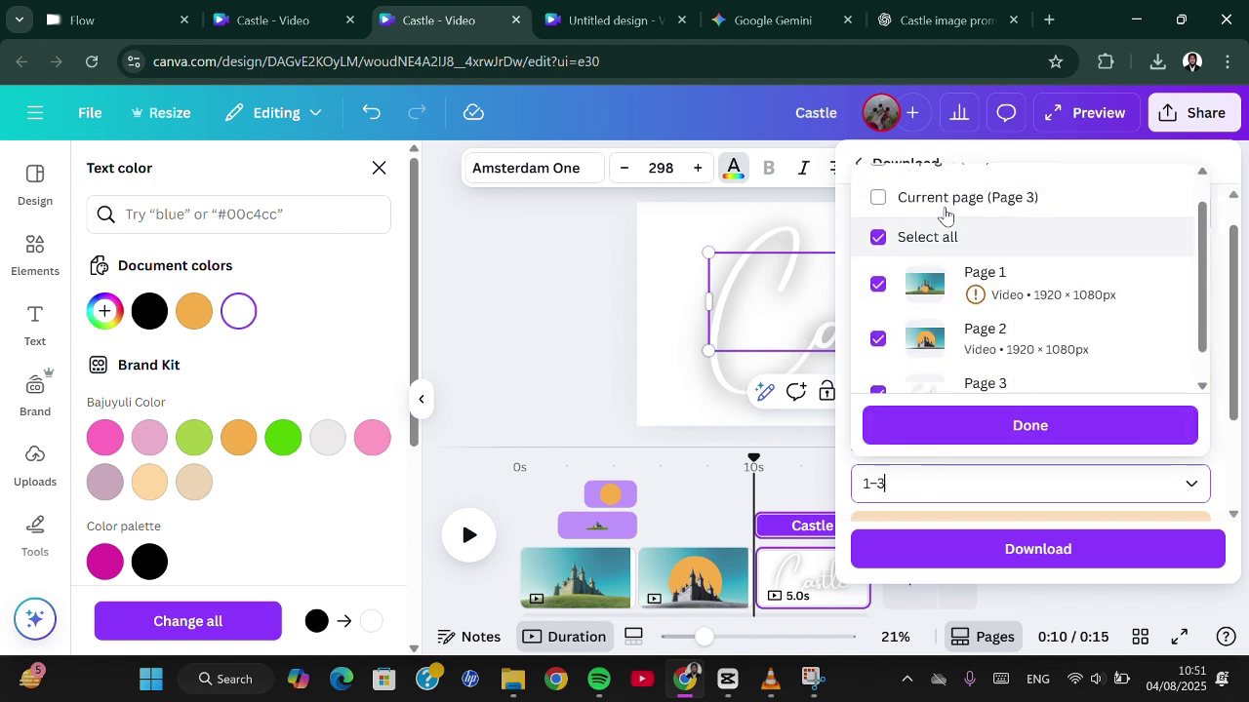
left_click(878, 225)
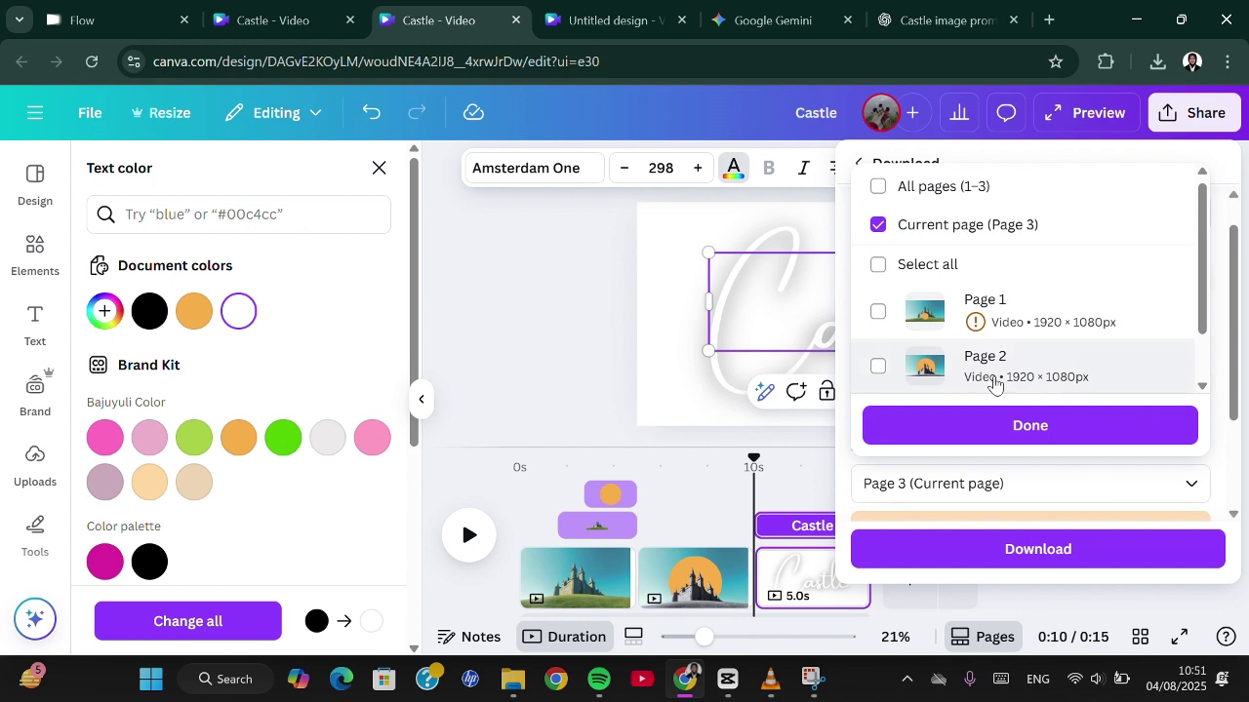
left_click(1009, 429)
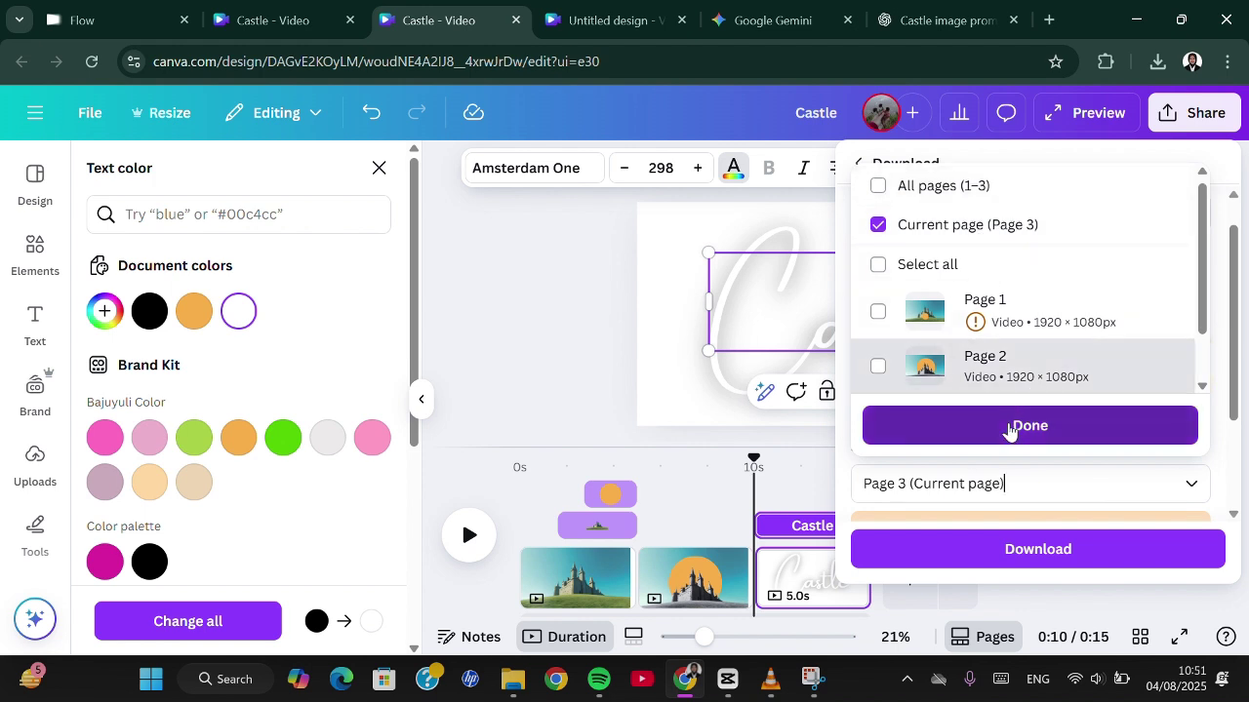
left_click(1008, 554)
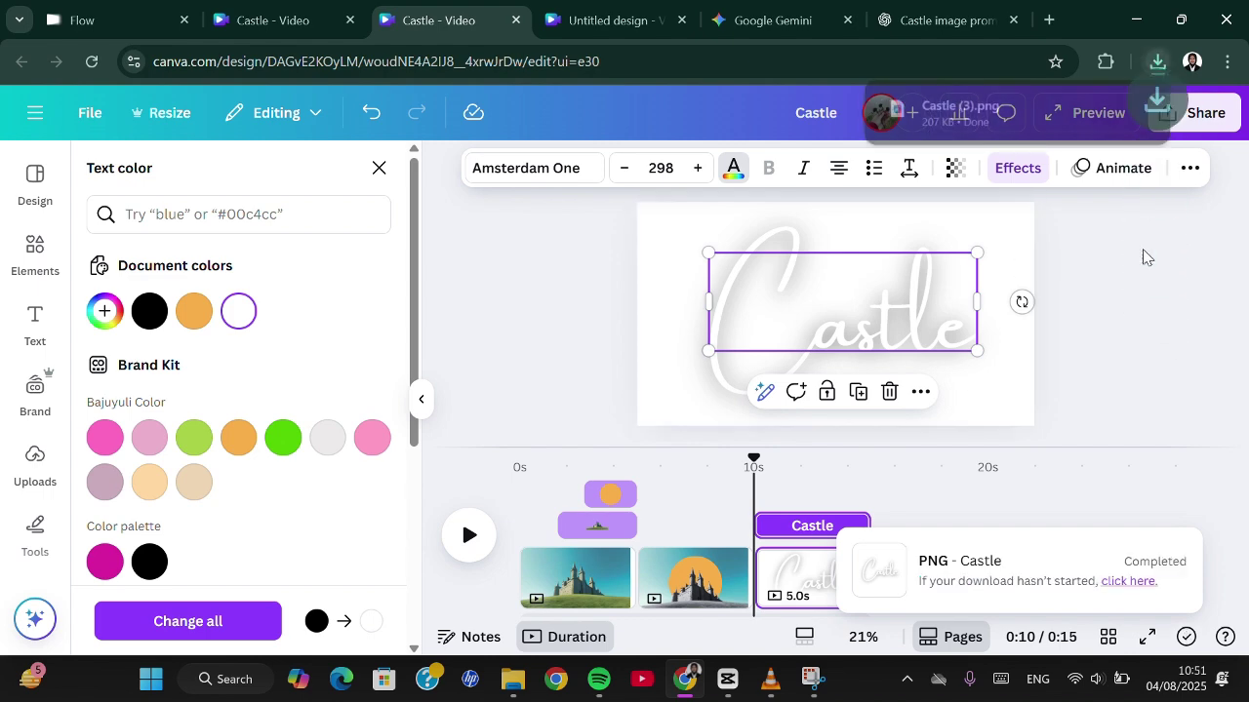
- Delete the third page containing the Castle heading
left_click(802, 583)
right_click(803, 582)
left_click(858, 399)
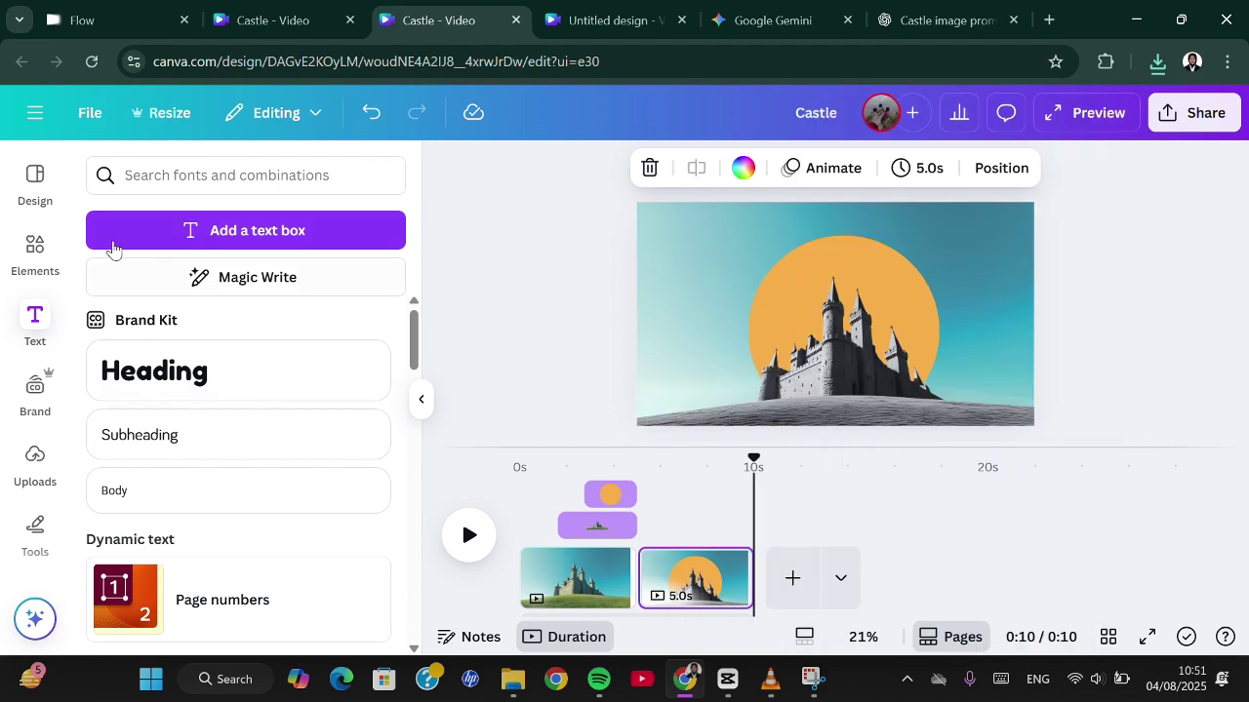
- Upload the Castle (3) image from Downloads and place it over the castle on the second page
left_click(37, 458)
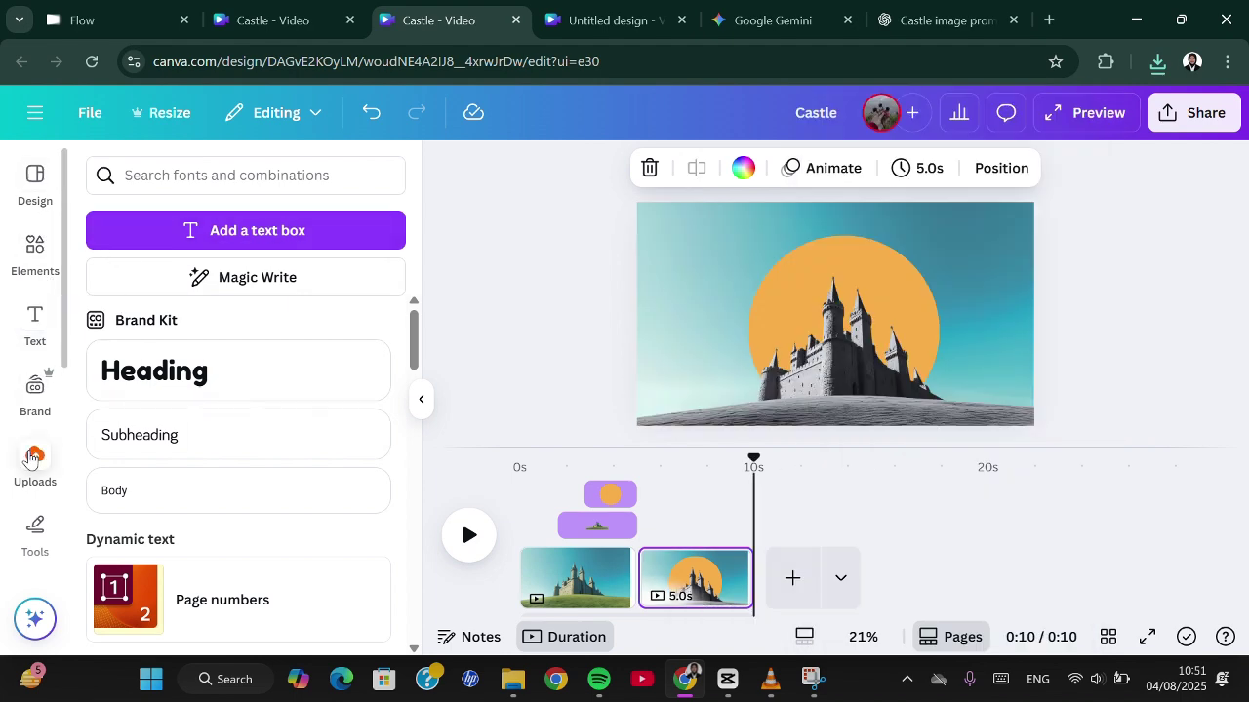
left_click(249, 222)
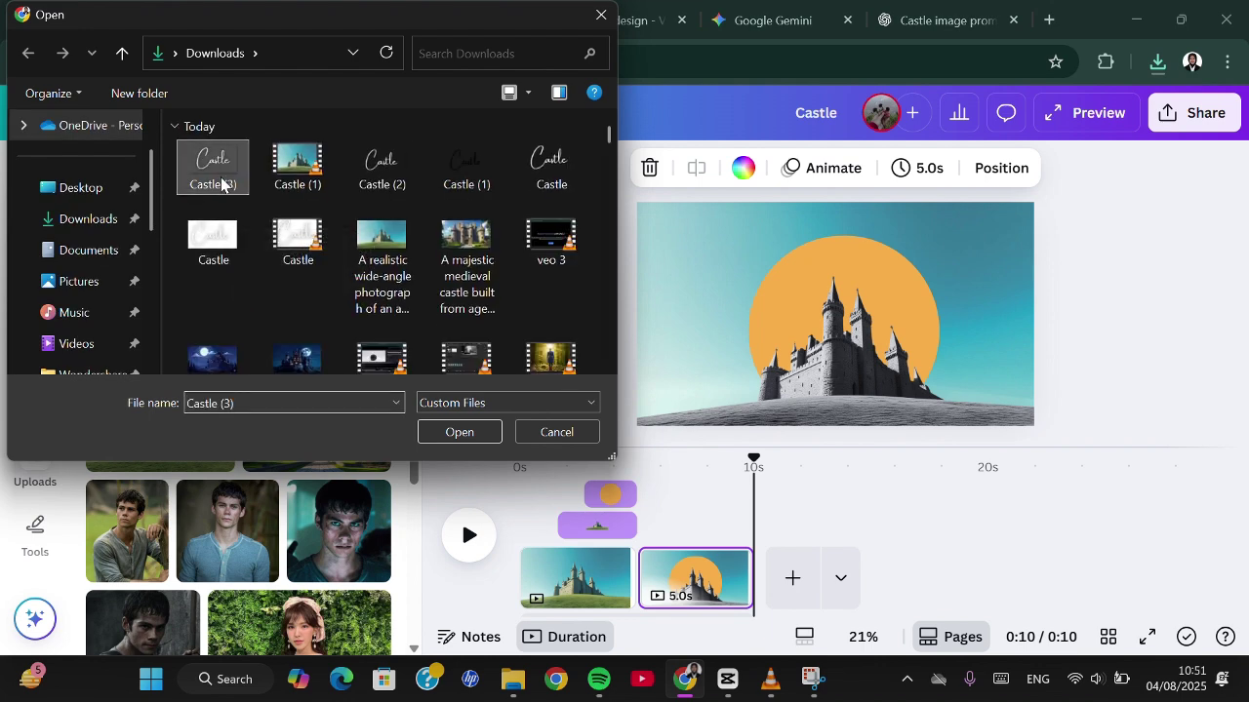
left_click(430, 432)
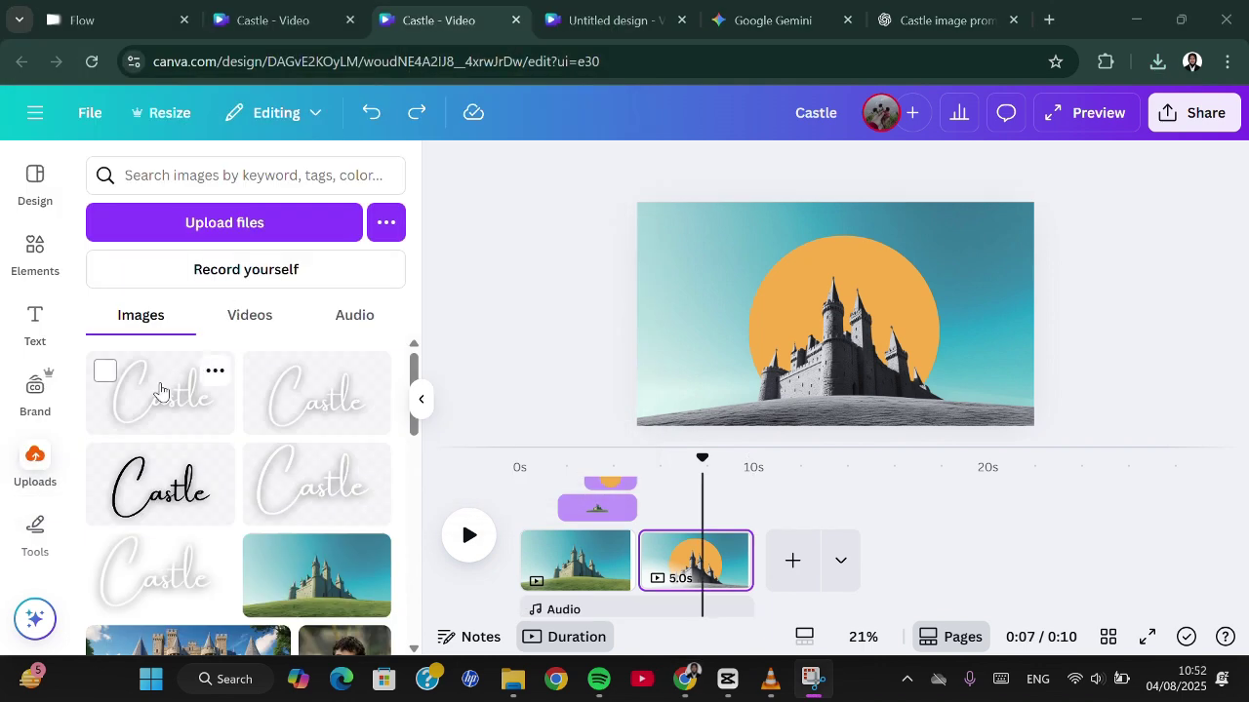
left_click(161, 390)
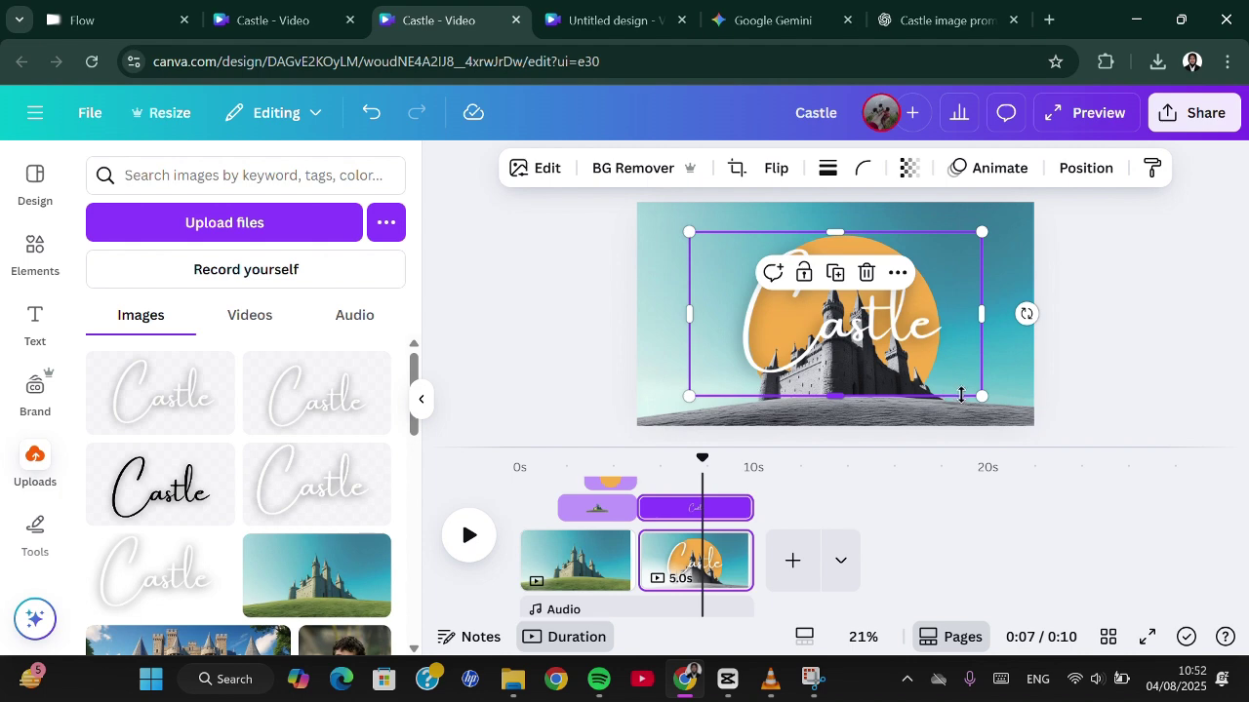
- Apply the Sketch animation to the Castle title image on enter, using the Fill style
left_click(966, 168)
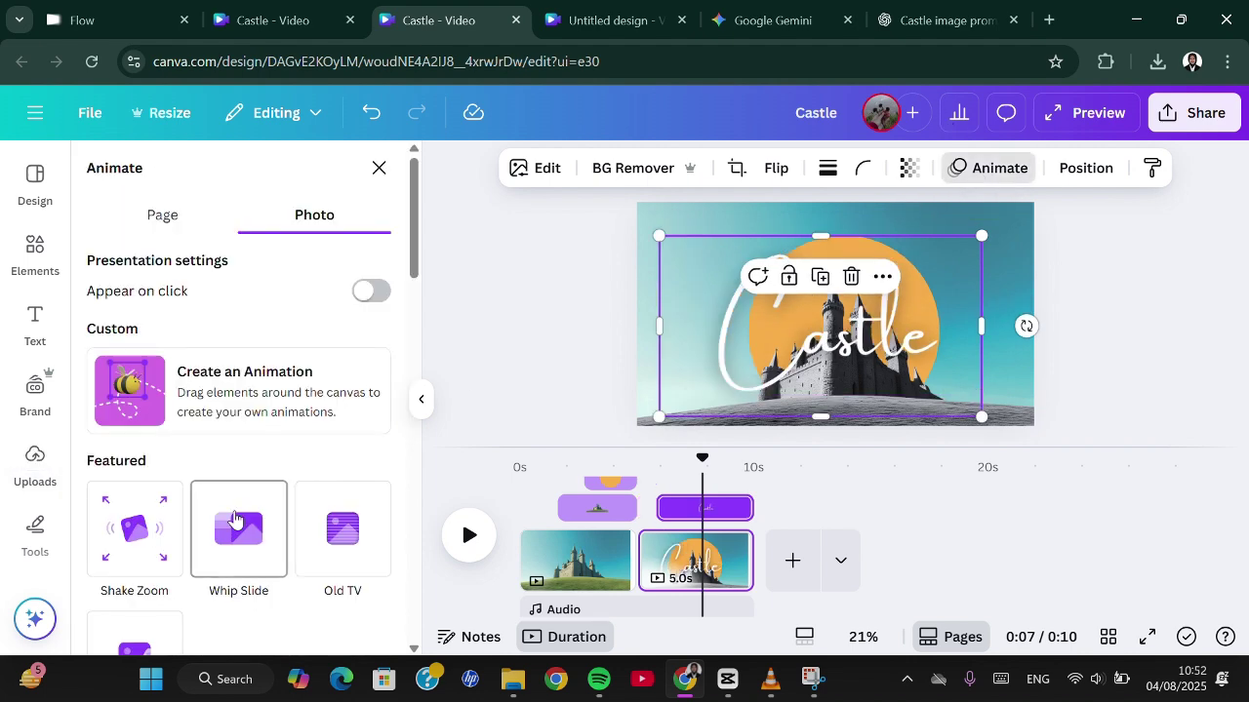
scroll(234, 519, "down", 5)
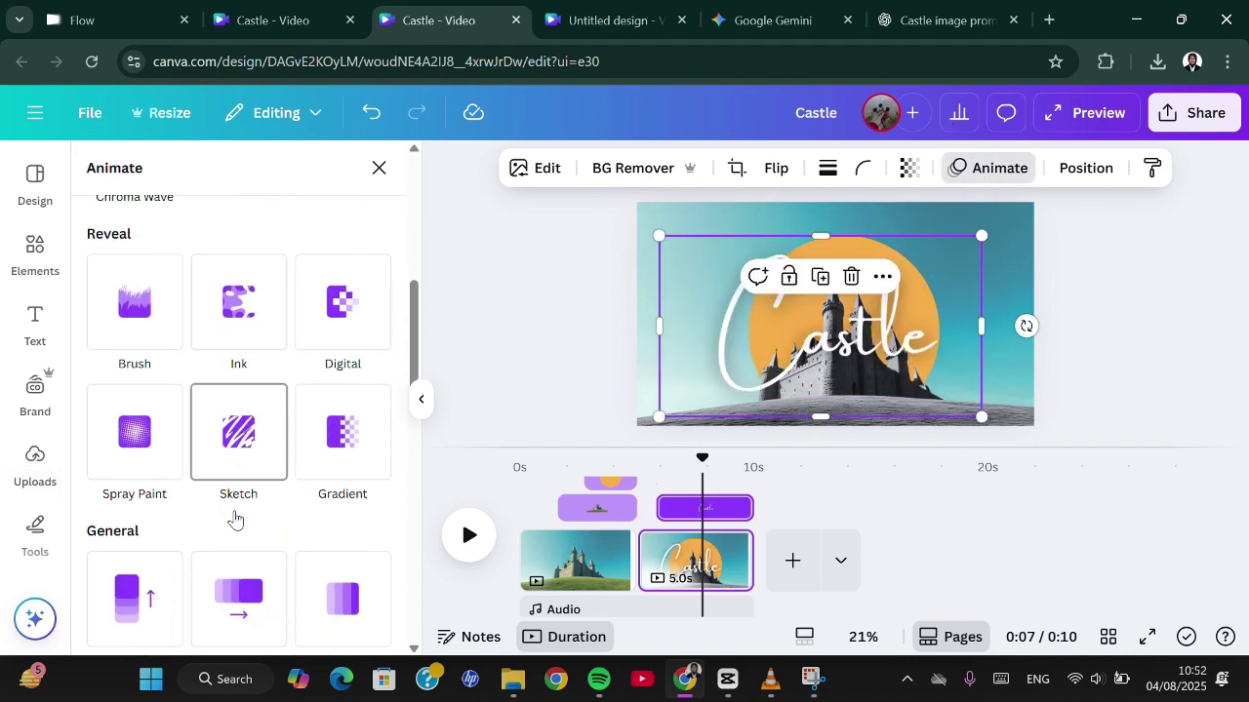
left_click(238, 431)
scroll(245, 432, "down", 1)
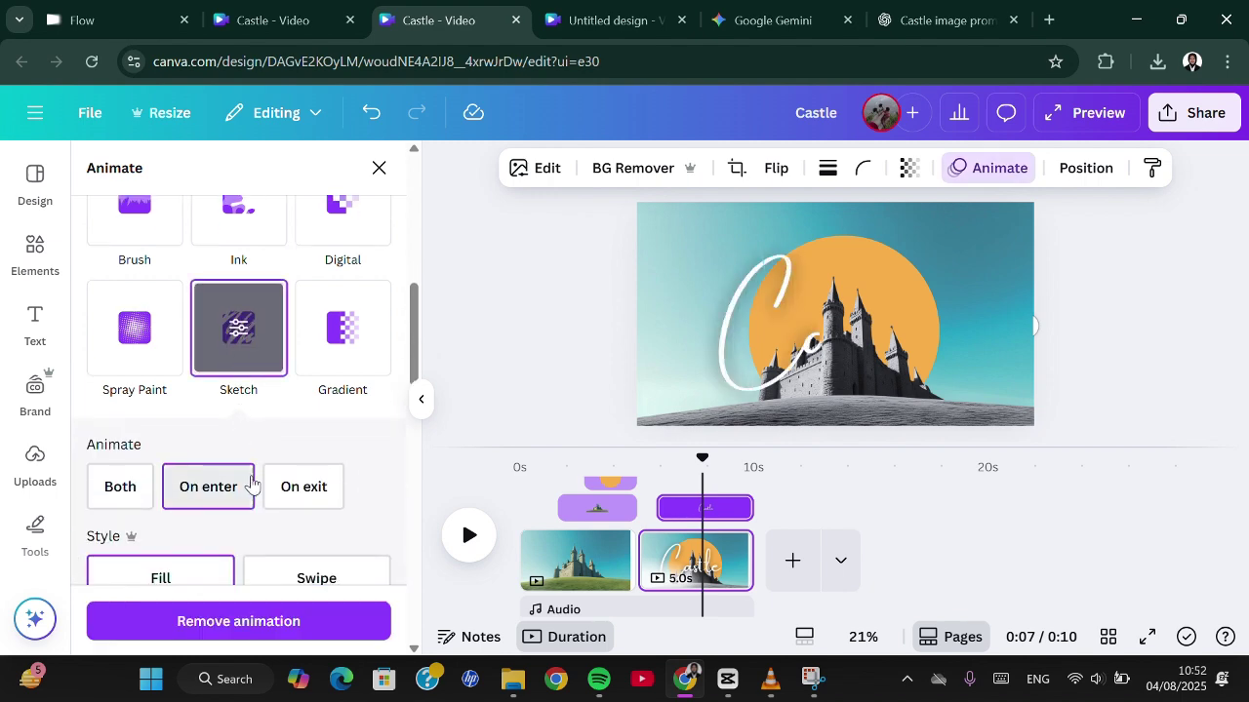
scroll(224, 468, "down", 1)
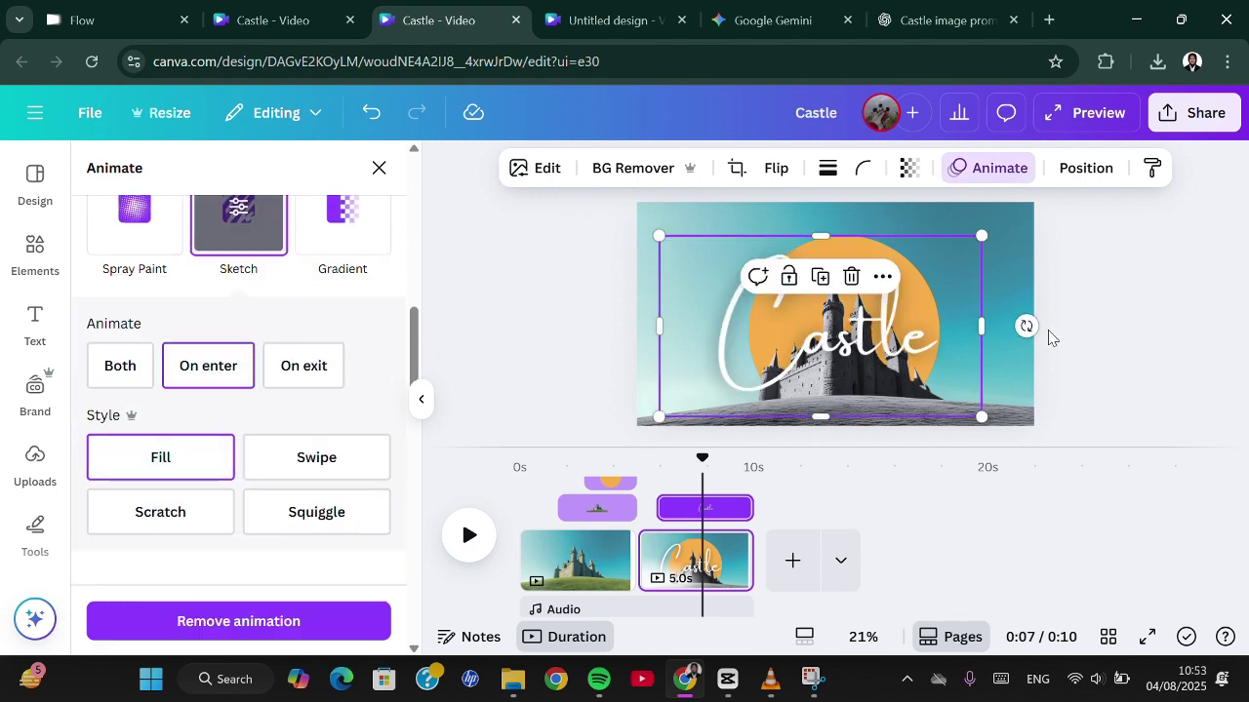
key("Escape")
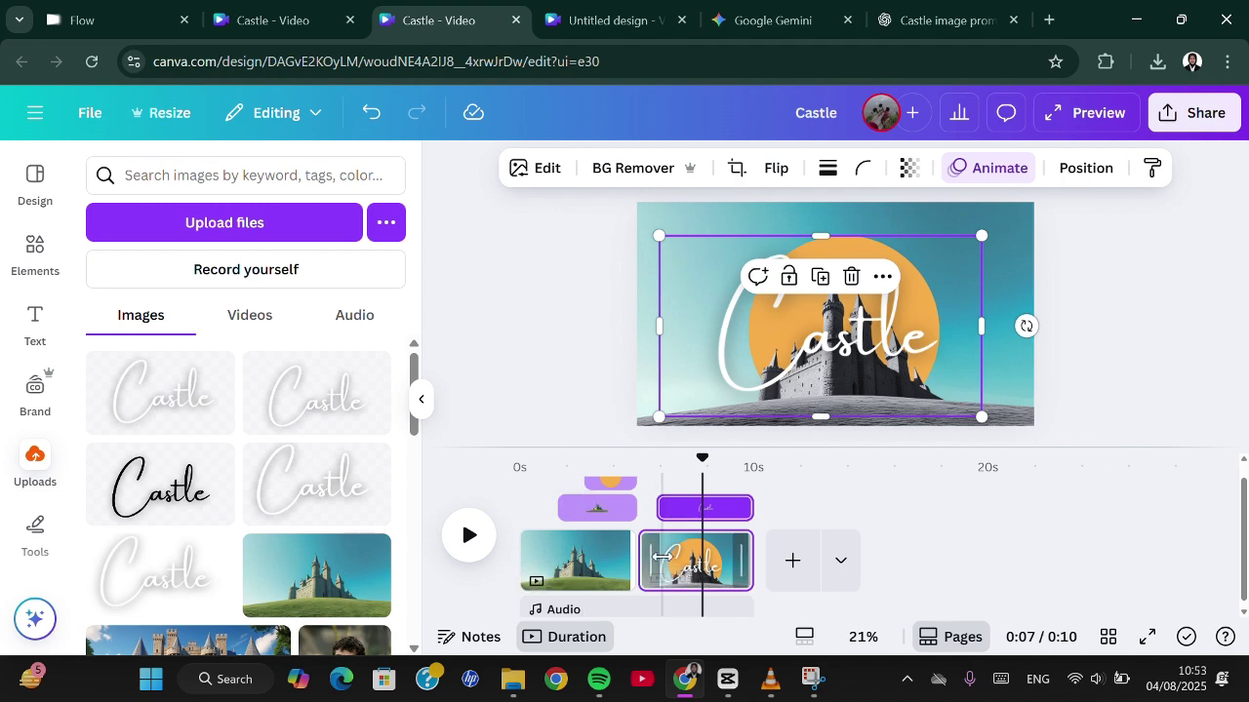
- Add a Match & Move transition between the two pages with a duration of about 1.7 seconds
mouse_move(634, 575)
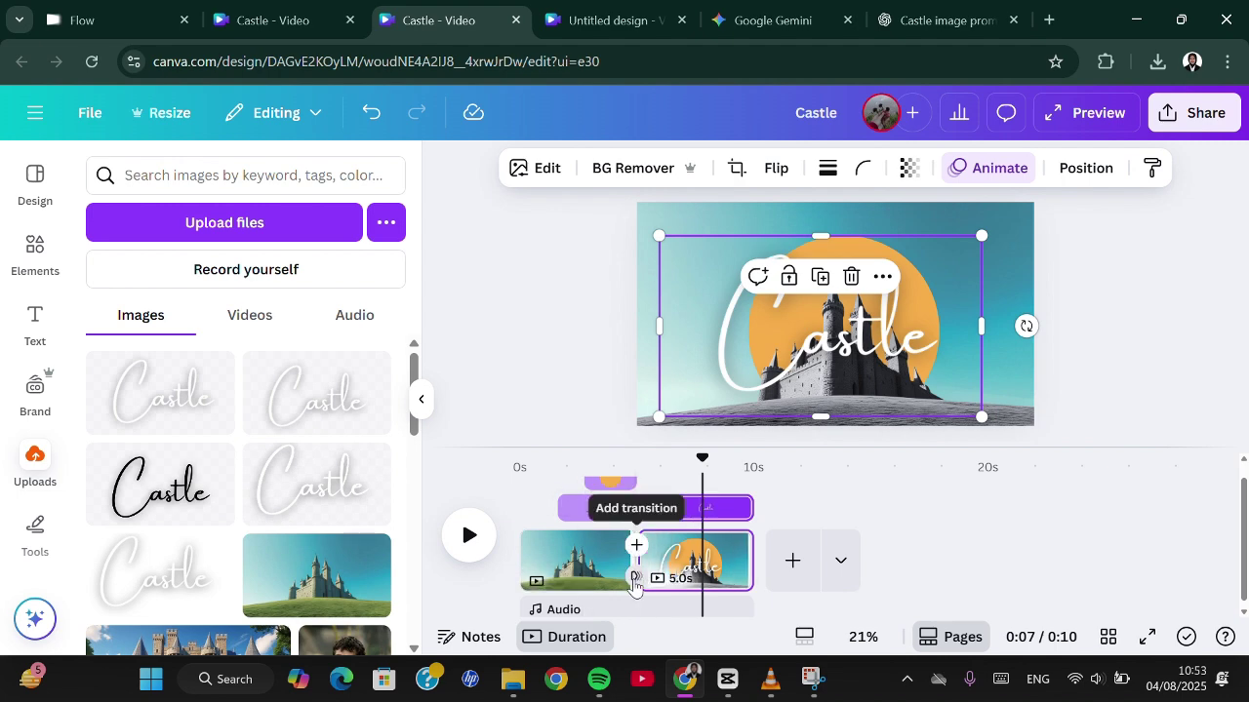
left_click(634, 578)
scroll(328, 441, "down", 3)
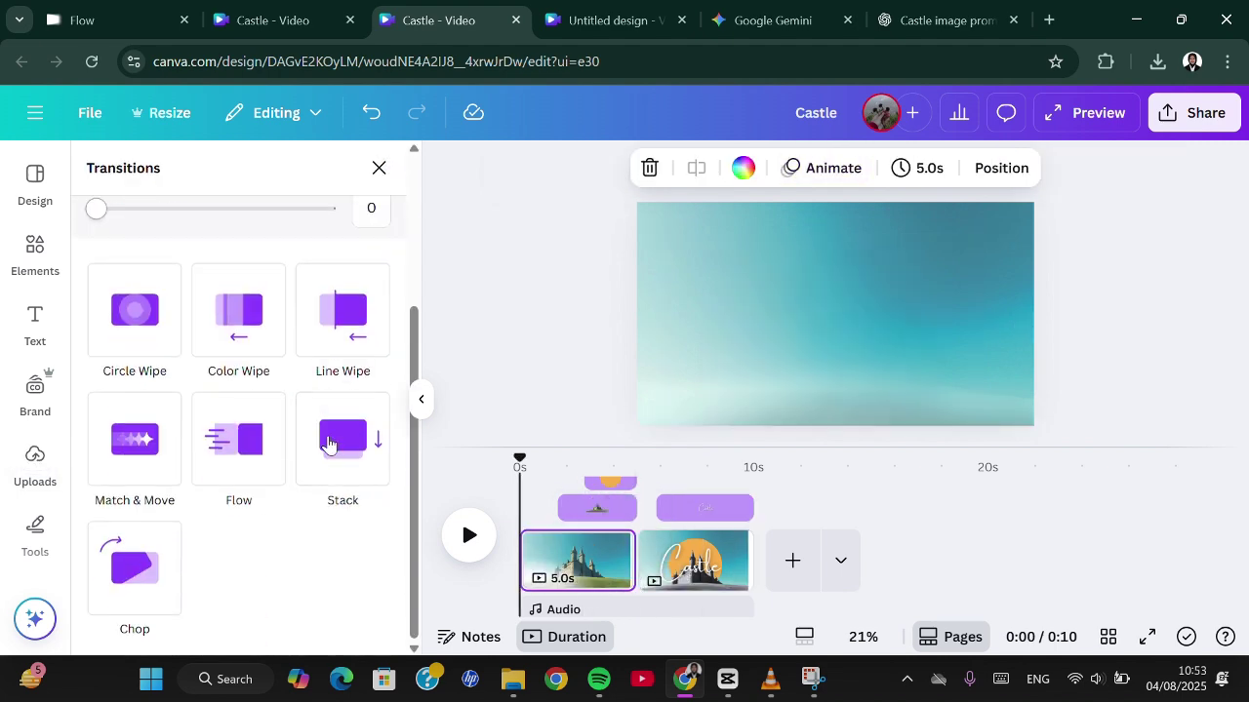
left_click(139, 449)
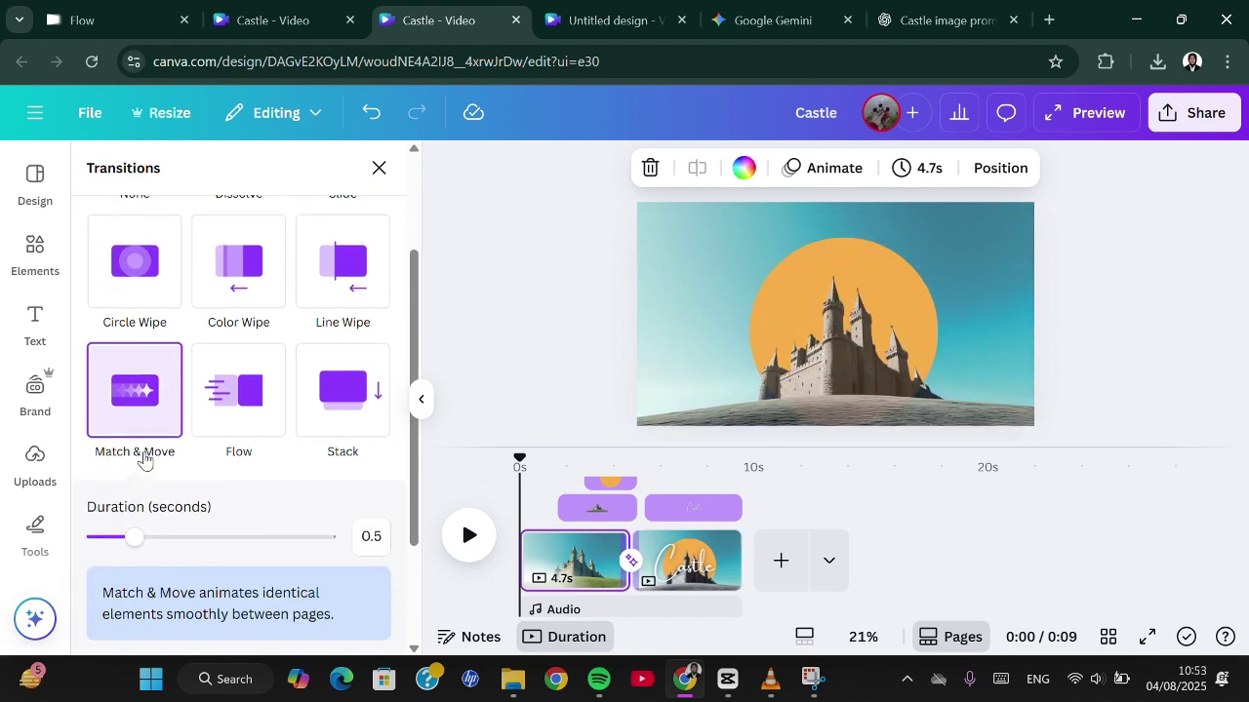
left_click_drag(160, 546, 214, 545)
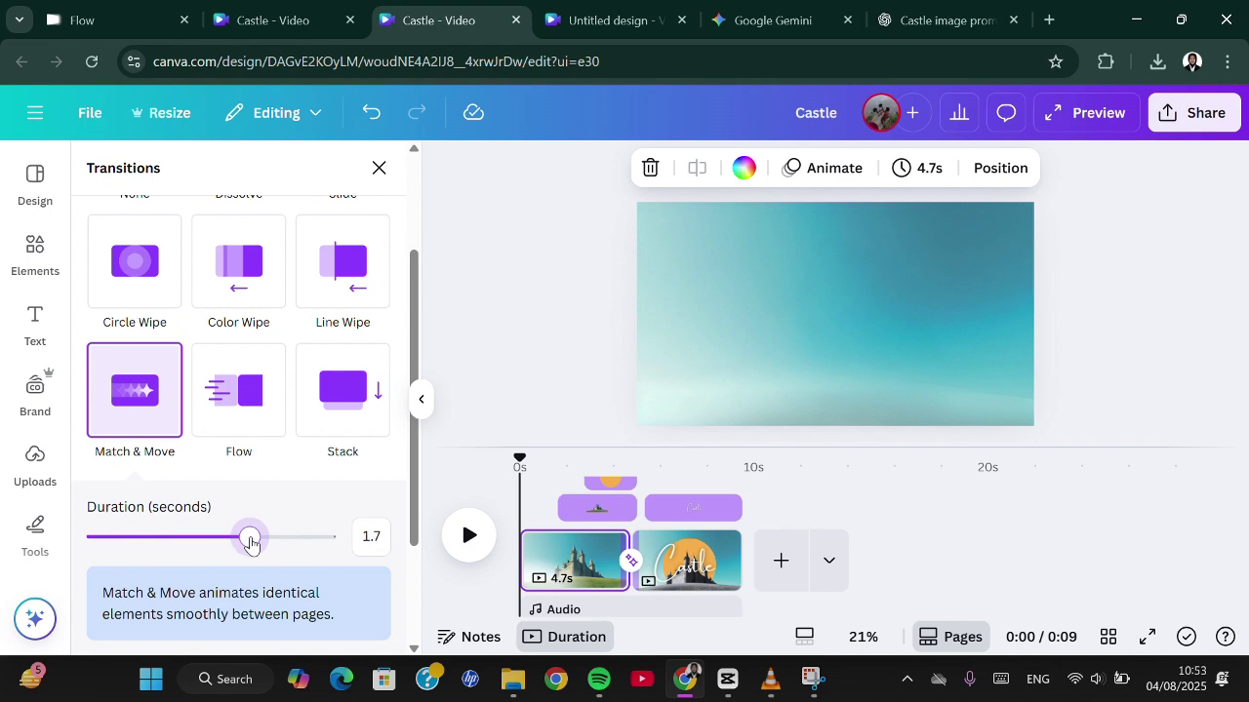
left_click_drag(254, 544, 259, 543)
- Trim the start of the Castle title image's timing on the second page and play back the transition
left_click(657, 507)
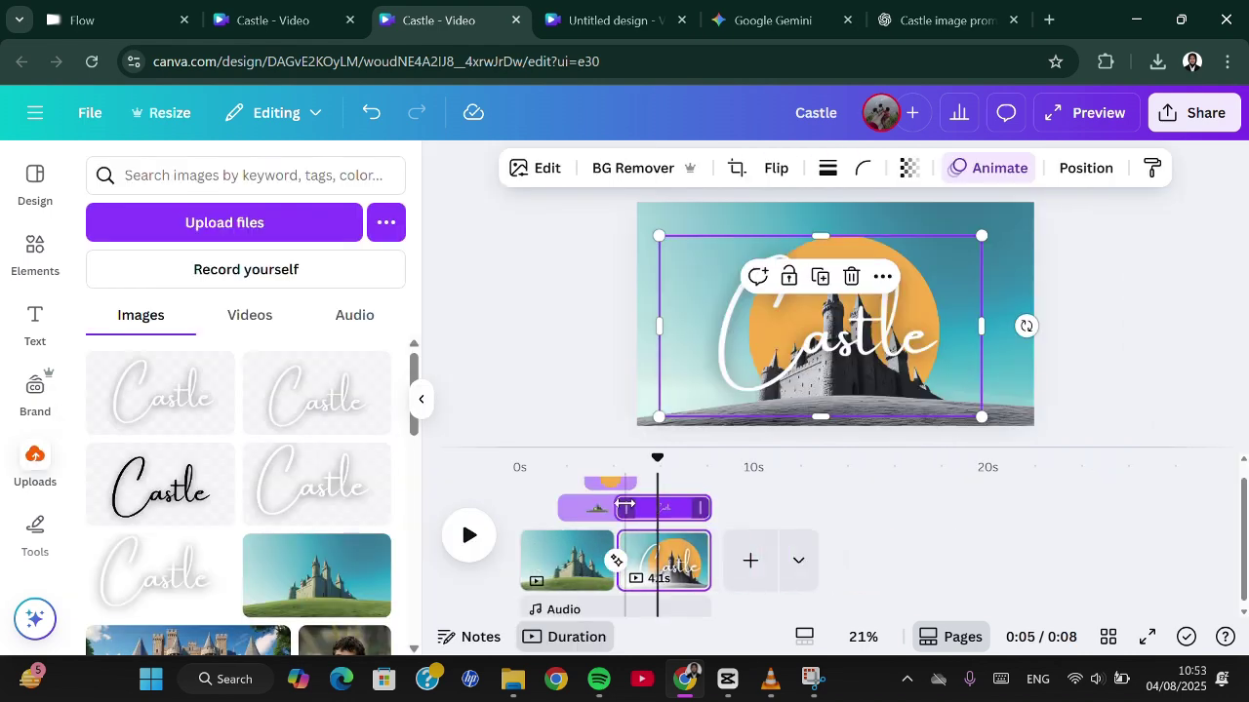
left_click_drag(626, 505, 652, 506)
left_click_drag(655, 461, 570, 460)
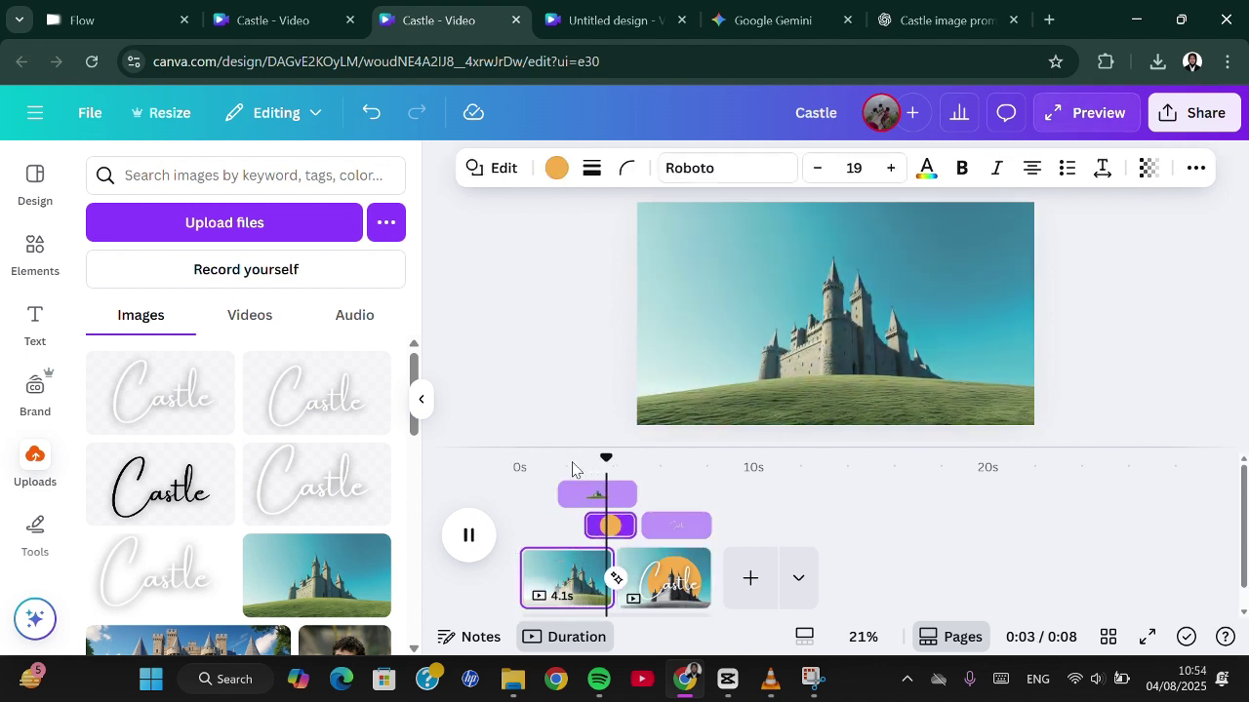
key("space")
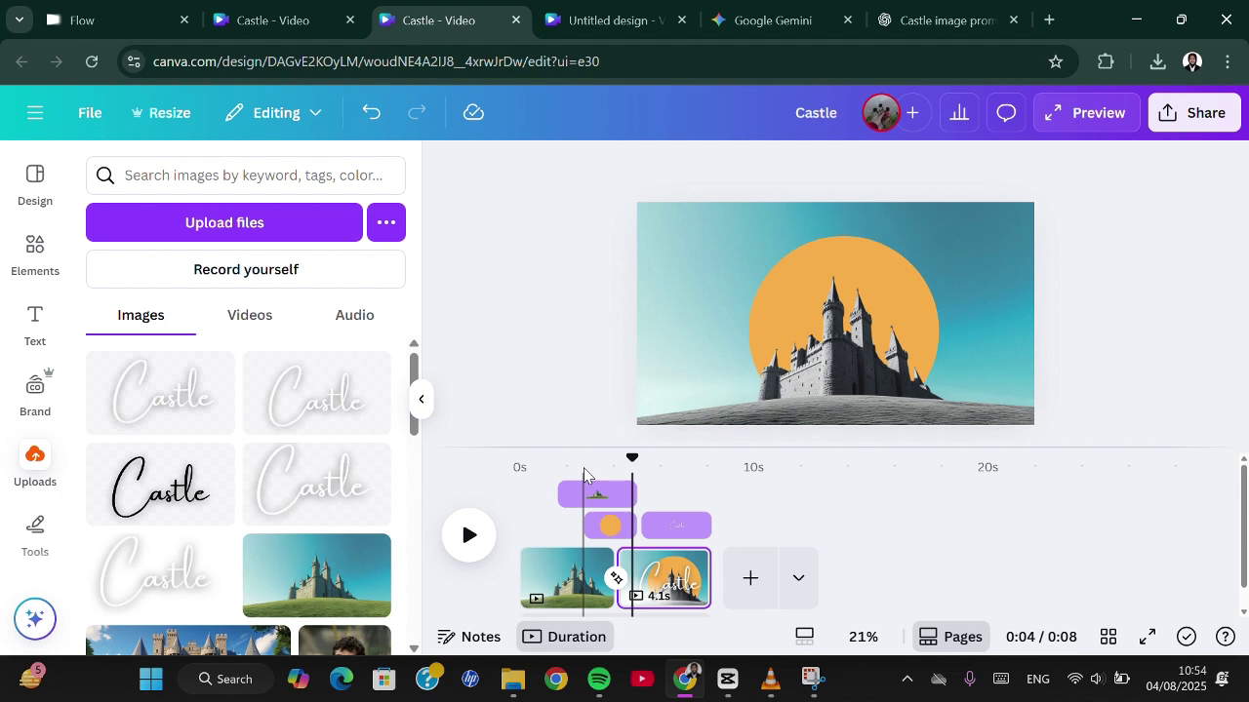